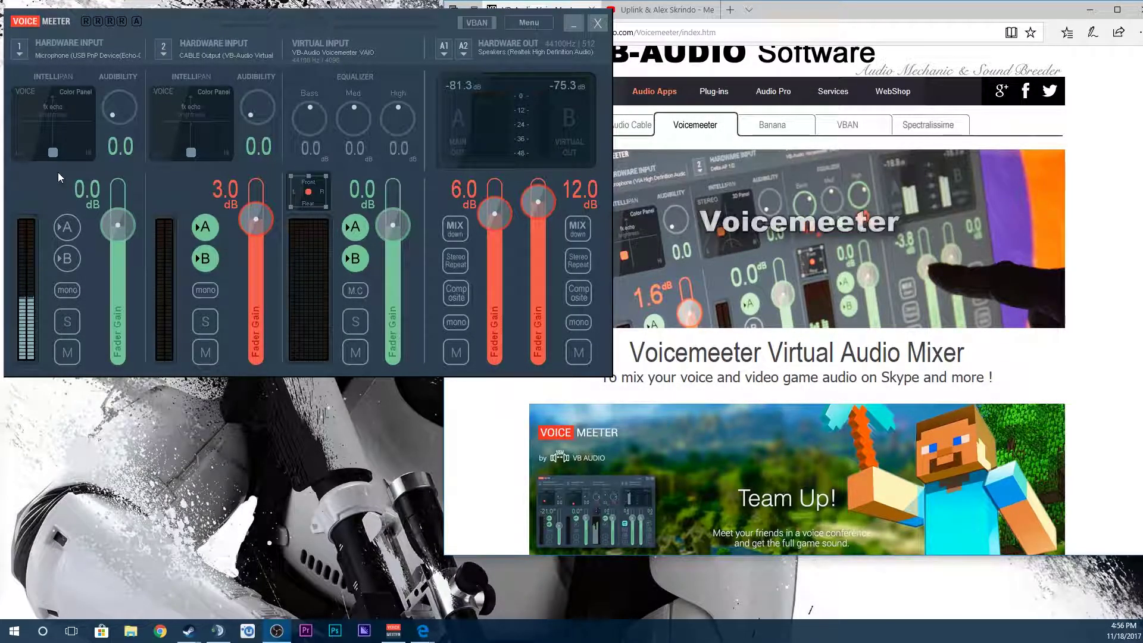
# Switch to the browser and look over the Voicemeeter Banana page on the VB-Audio site
pyautogui.click(808, 15)
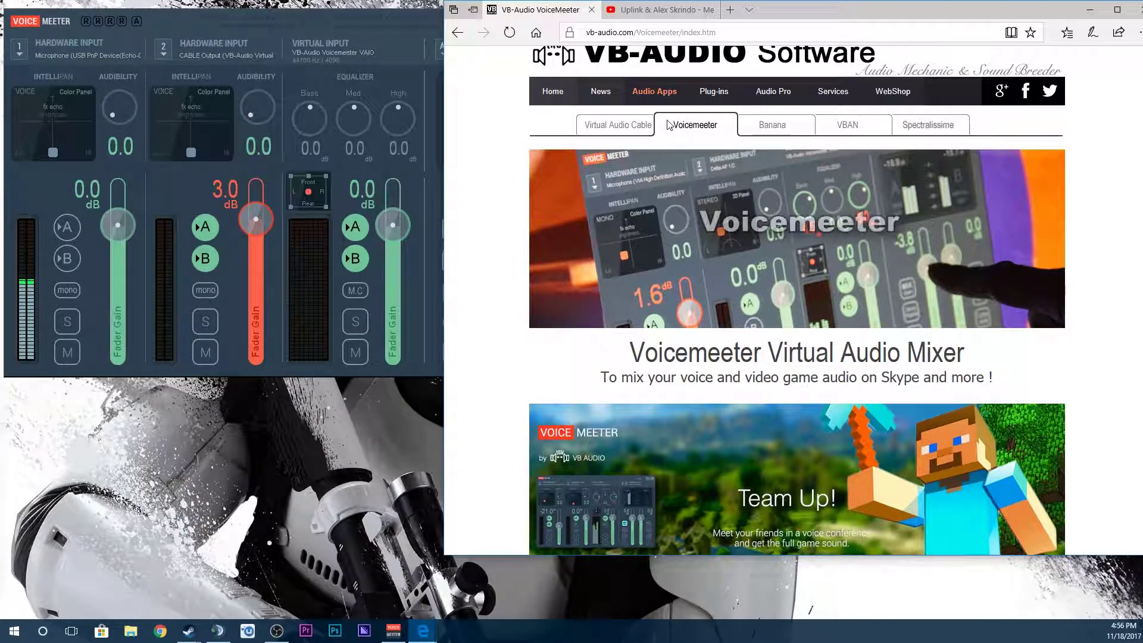
pyautogui.click(750, 128)
pyautogui.scroll(-5, 797, 263)
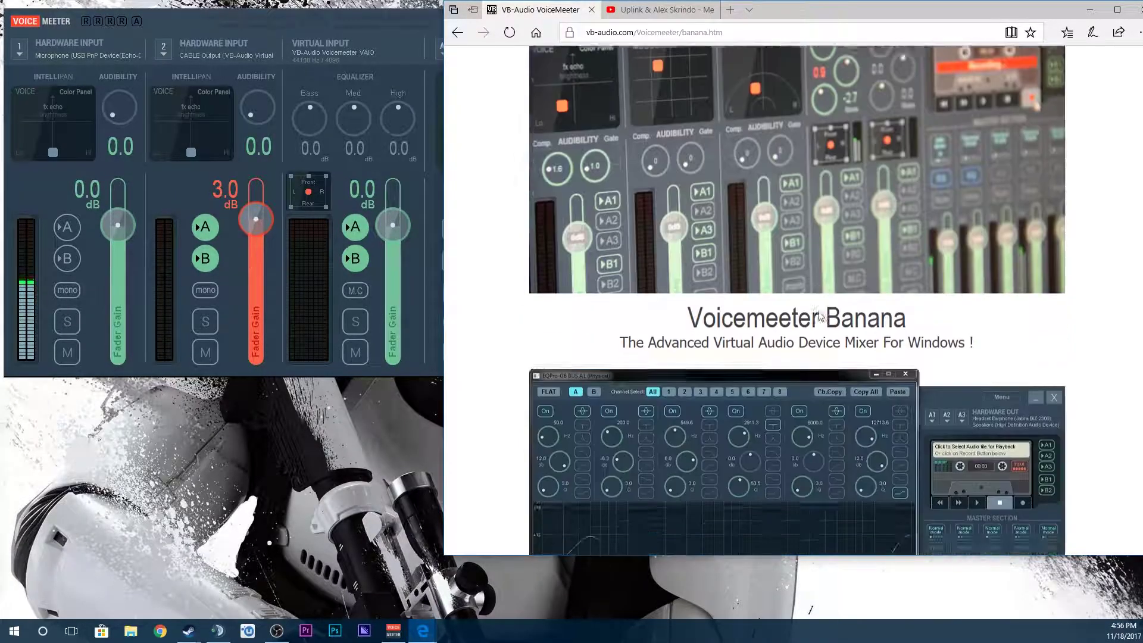
pyautogui.scroll(5, 820, 310)
# Find the ZIP and EXE downloads for Voicemeeter 1.0.5.6 on the Voicemeeter page
pyautogui.click(695, 142)
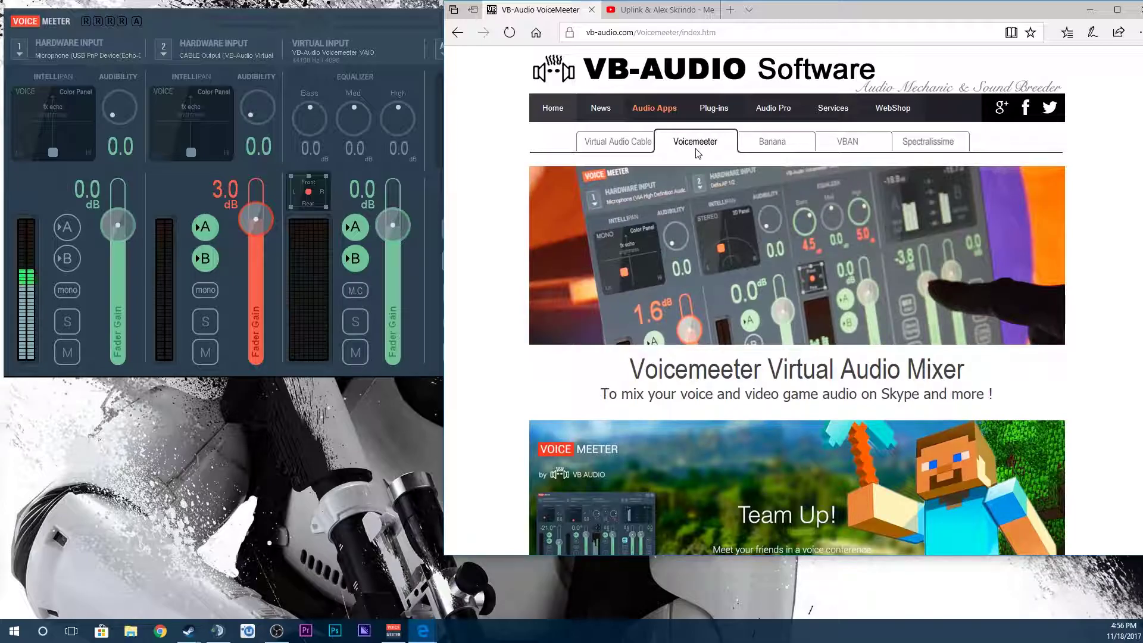
pyautogui.scroll(-15, 727, 209)
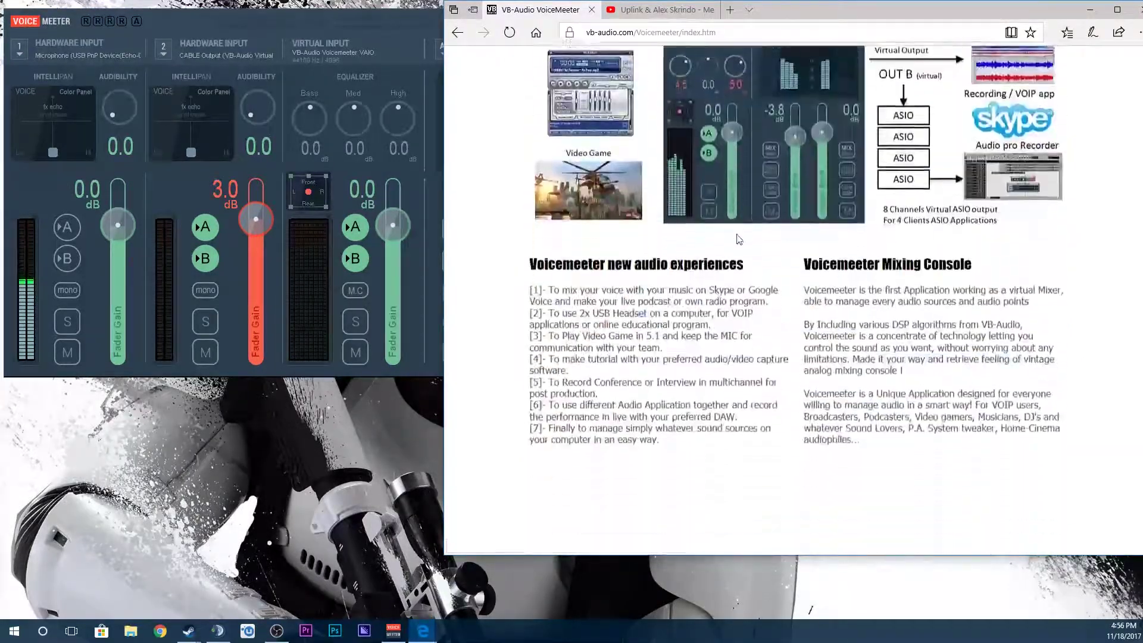
pyautogui.scroll(-6, 743, 216)
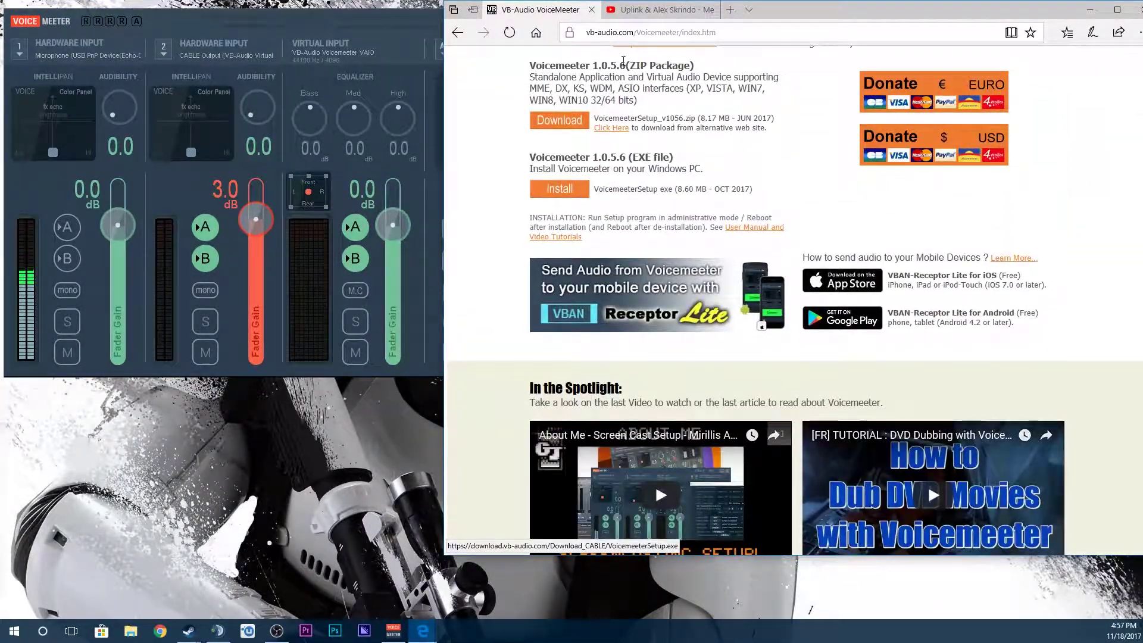
pyautogui.scroll(3, 673, 229)
pyautogui.scroll(15, 672, 225)
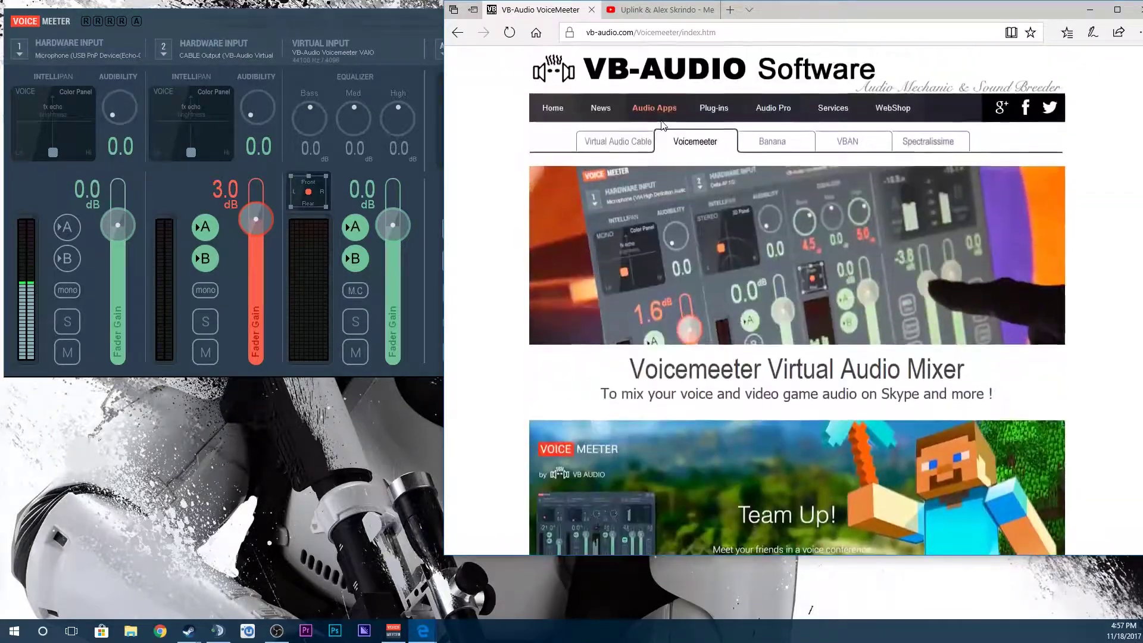
# Open the Virtual Audio Cable page and find the VB-CABLE driver download
pyautogui.click(617, 142)
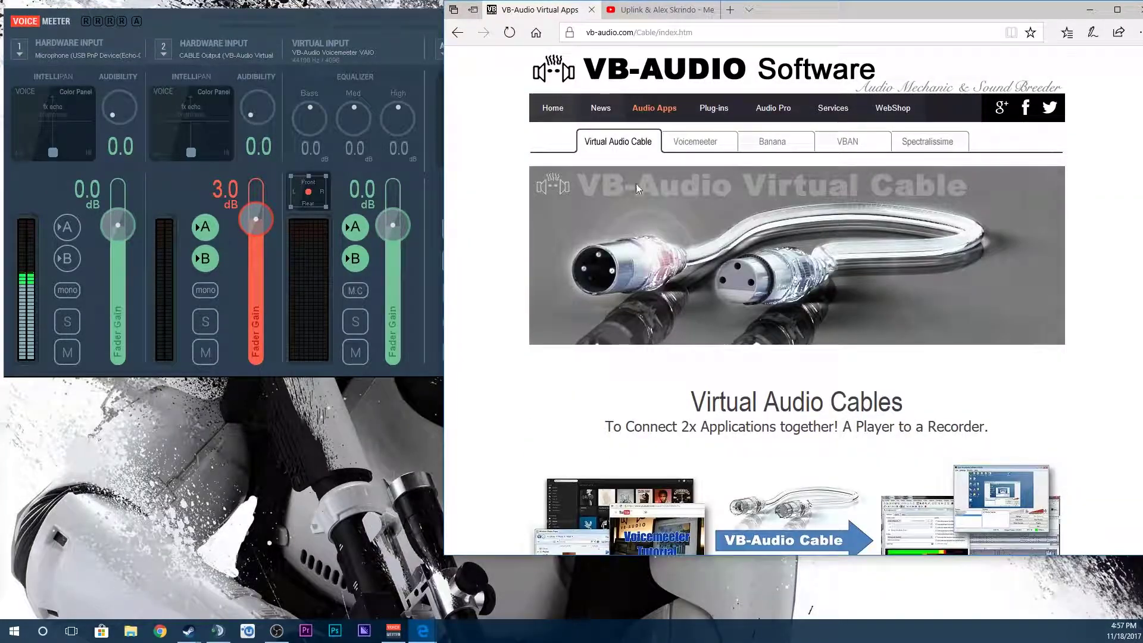
pyautogui.scroll(-8, 643, 190)
pyautogui.scroll(-12, 595, 214)
pyautogui.scroll(4, 565, 244)
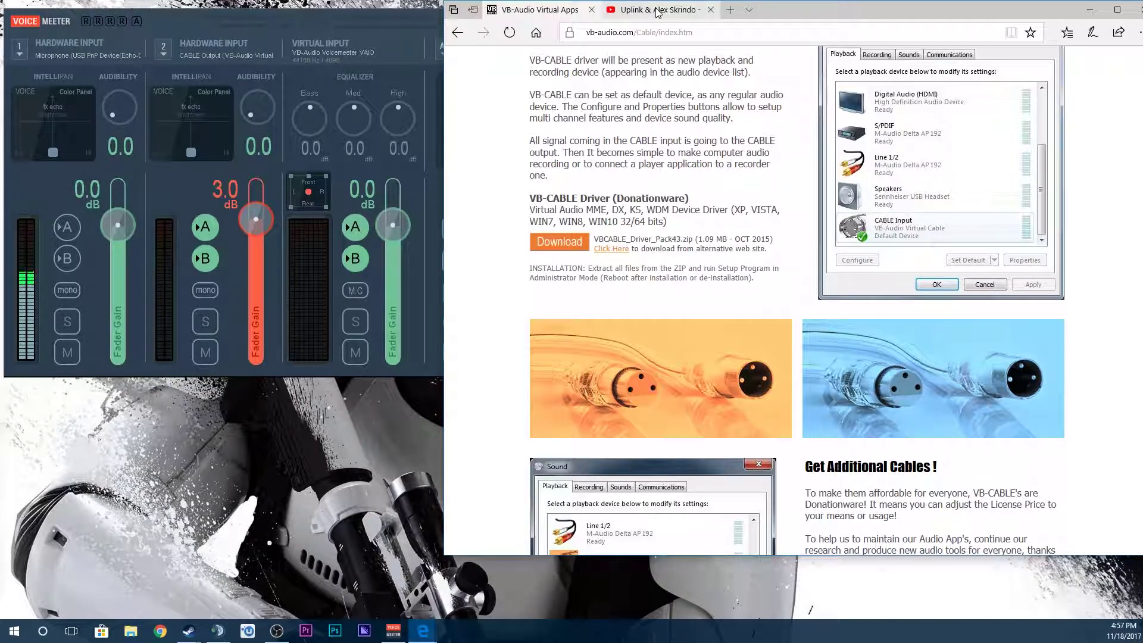
# Open the Windows Sound playback devices, check which device is the default, and close the dialog
pyautogui.click(177, 17)
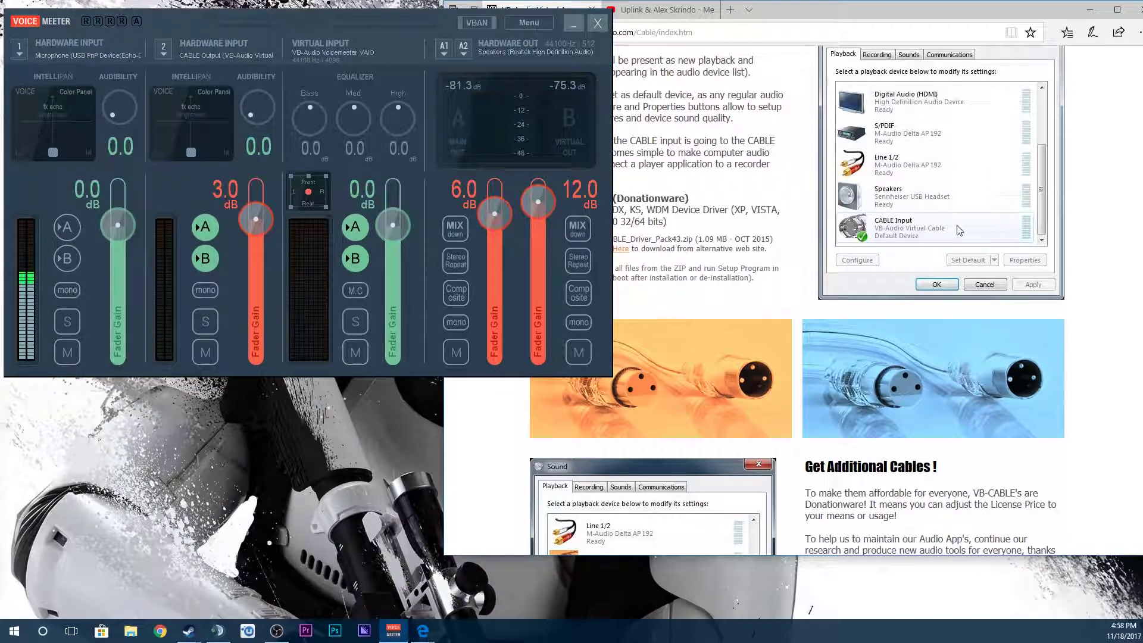
pyautogui.click(1099, 204)
pyautogui.scroll(1, 976, 238)
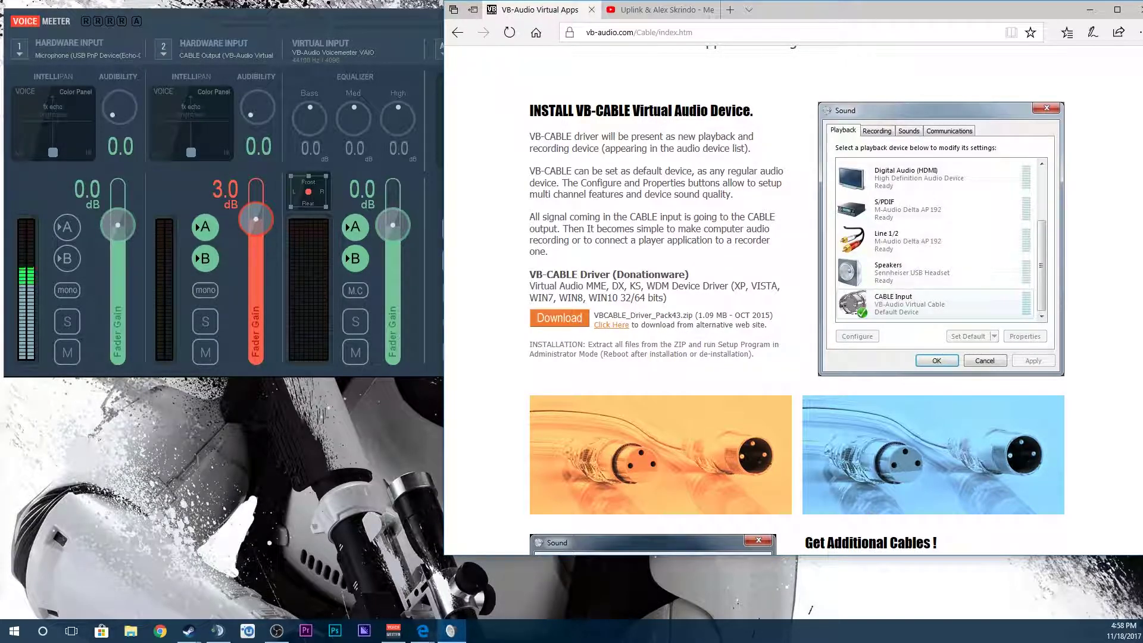
pyautogui.moveTo(866, 110); pyautogui.dragTo(925, 119)
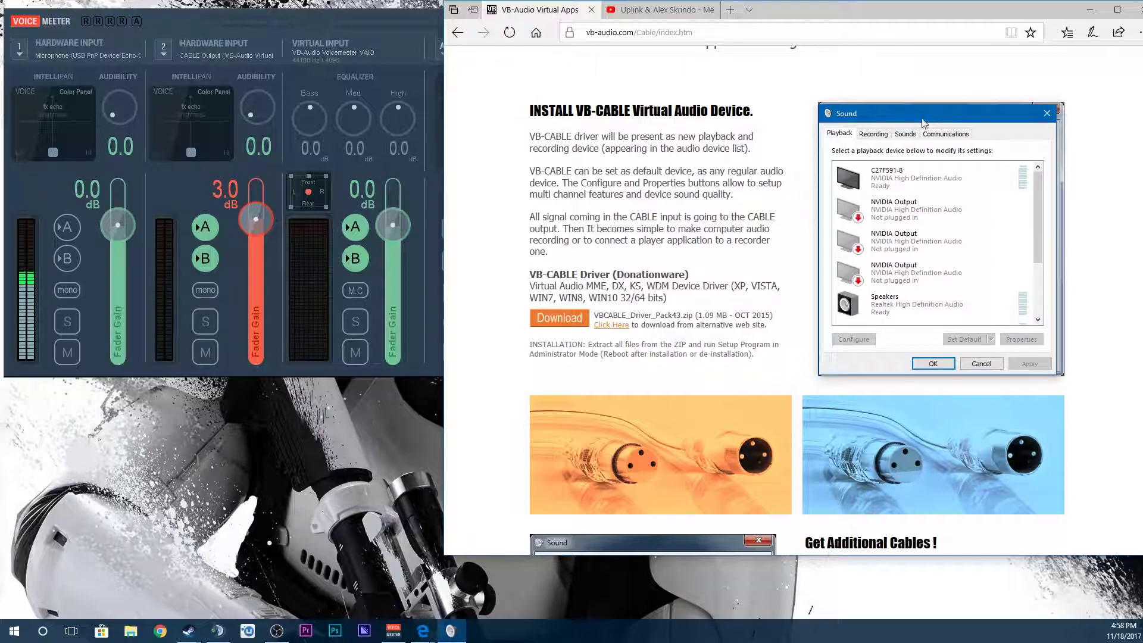
pyautogui.scroll(-3, 917, 282)
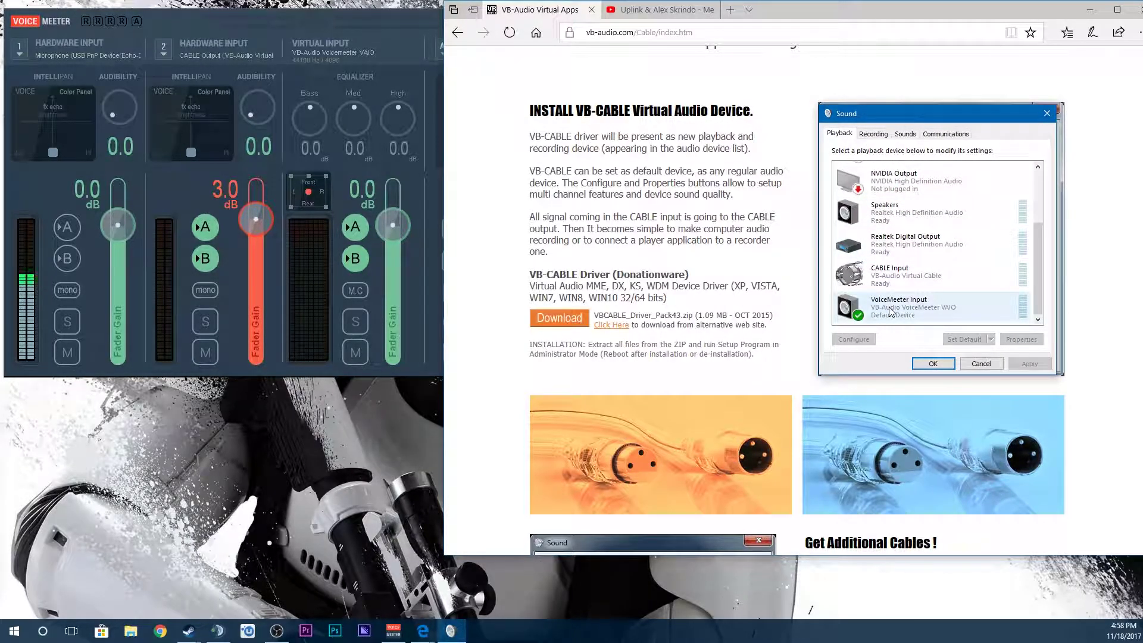
pyautogui.click(933, 363)
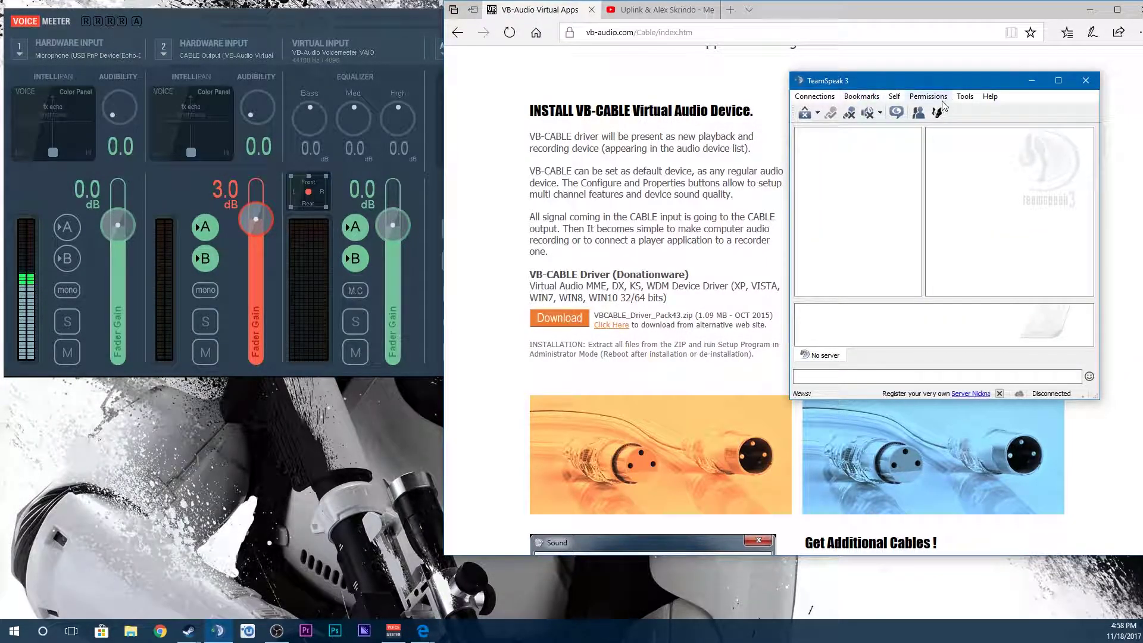
# In TeamSpeak 3, open the playback options and check the playback device choices, leaving CABLE Input (VB-Audio Virtual Cable) selected
pyautogui.click(965, 96)
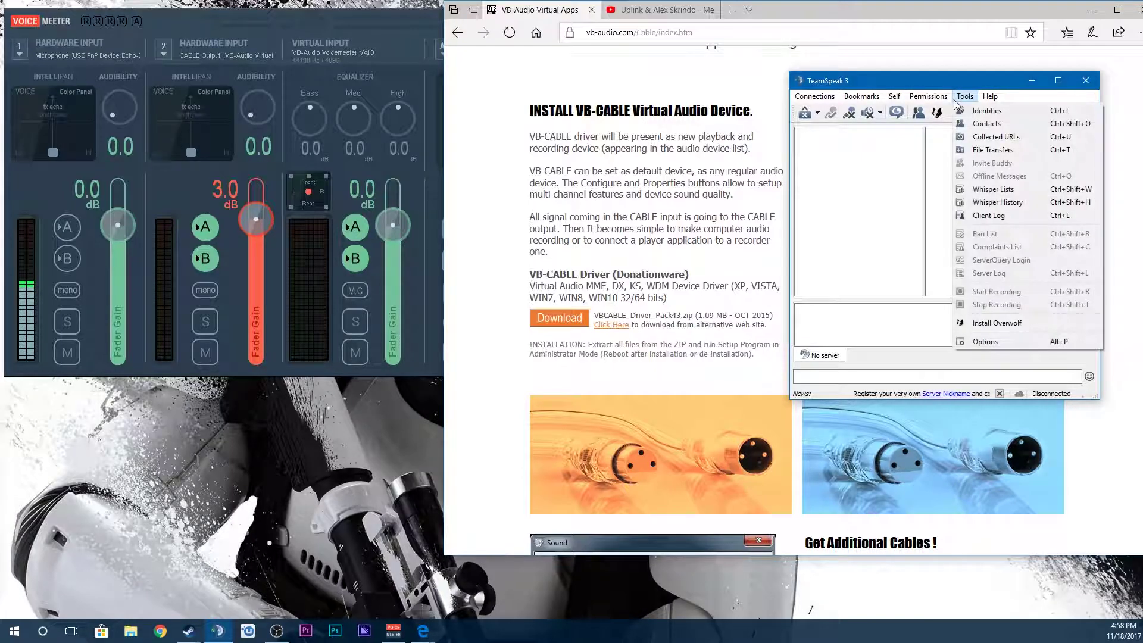
pyautogui.click(985, 341)
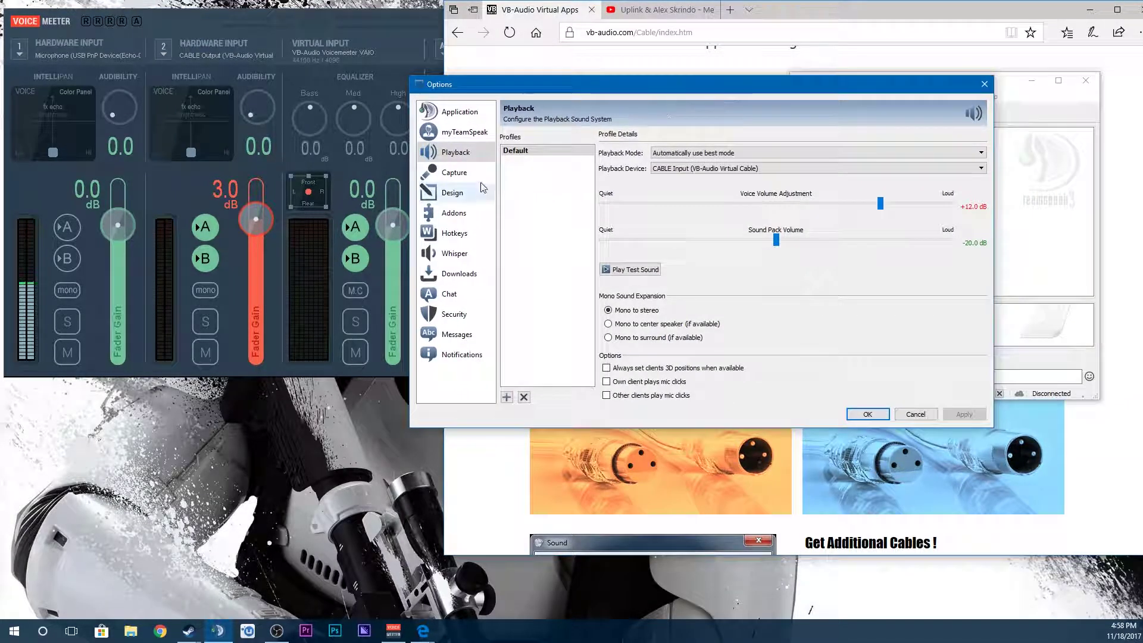
pyautogui.click(726, 170)
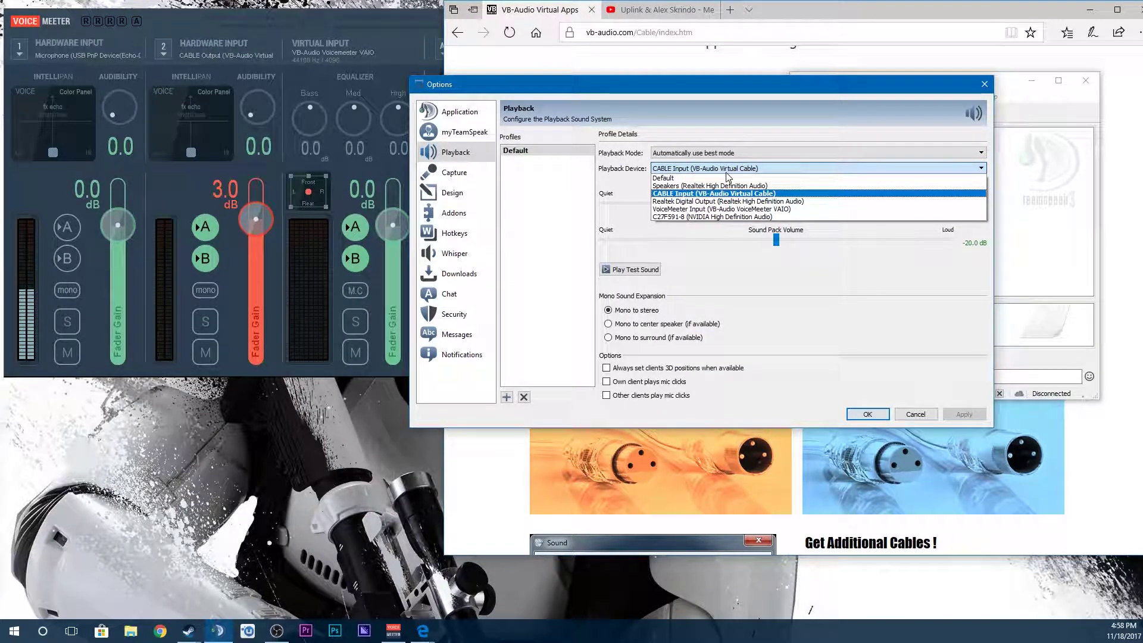
pyautogui.click(726, 172)
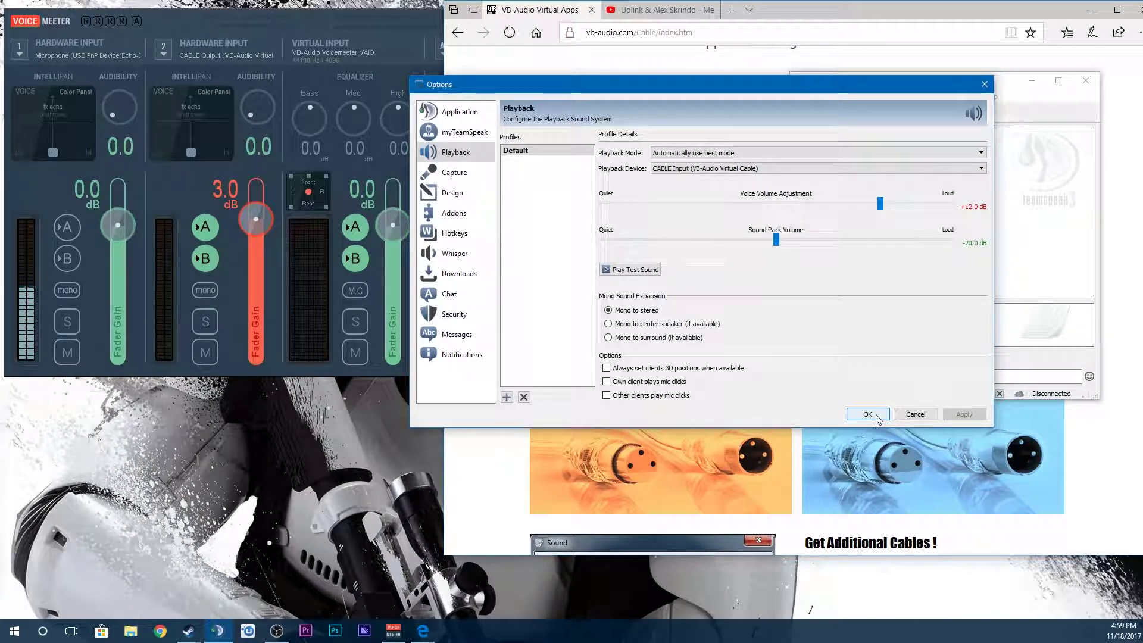
# Play and stop TeamSpeak's test sound to check the Voicemeeter input meter, confirm the options and close TeamSpeak
pyautogui.click(628, 270)
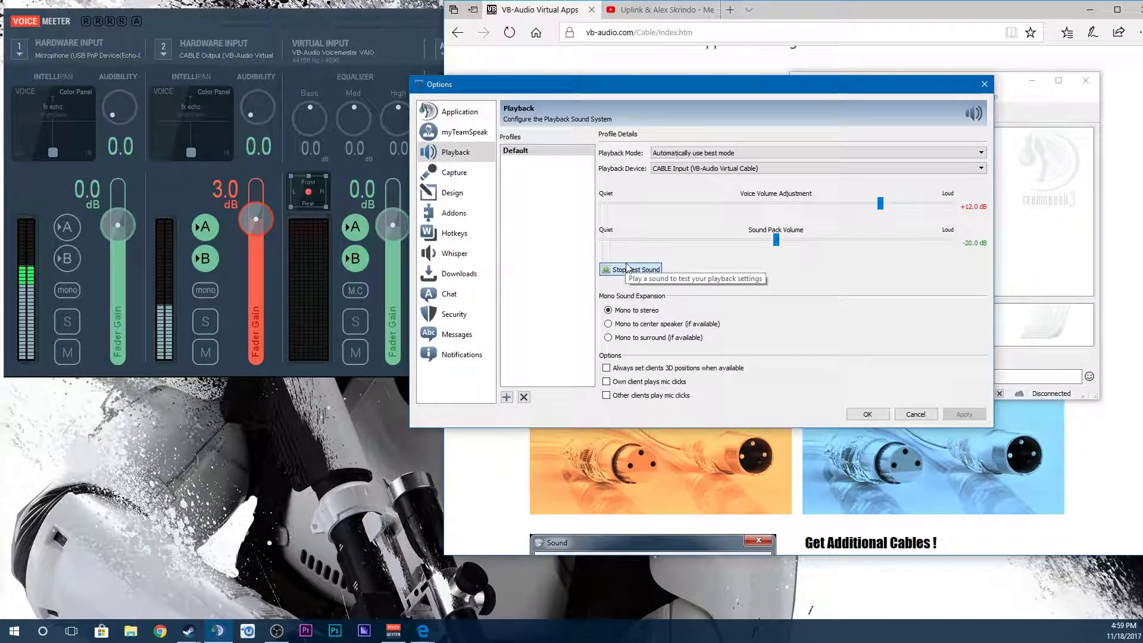
pyautogui.click(628, 267)
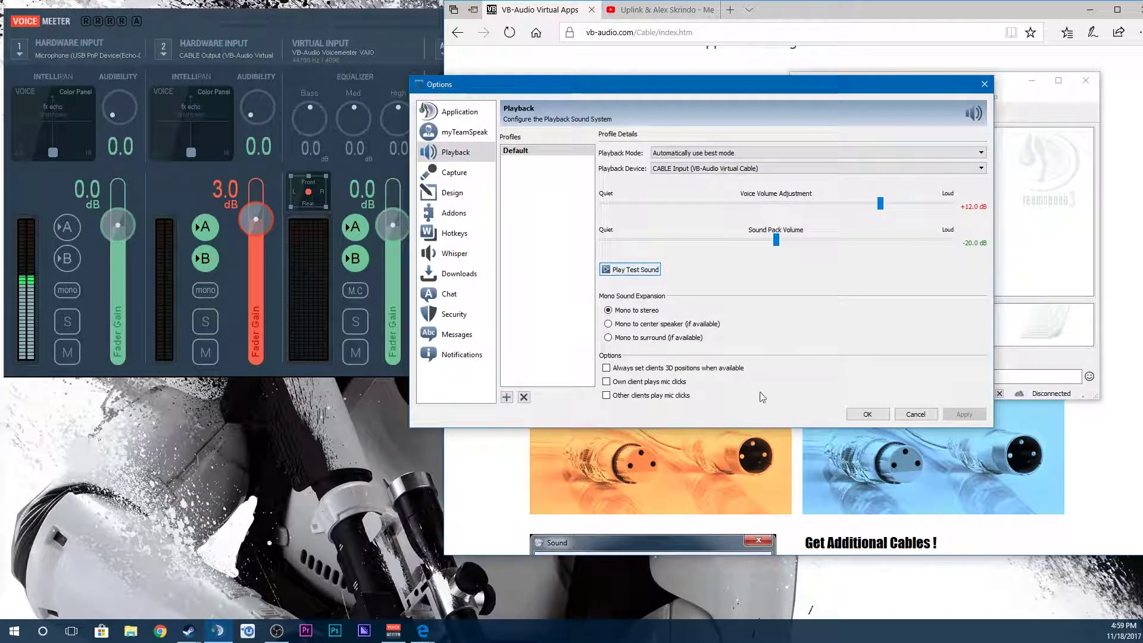
pyautogui.click(867, 414)
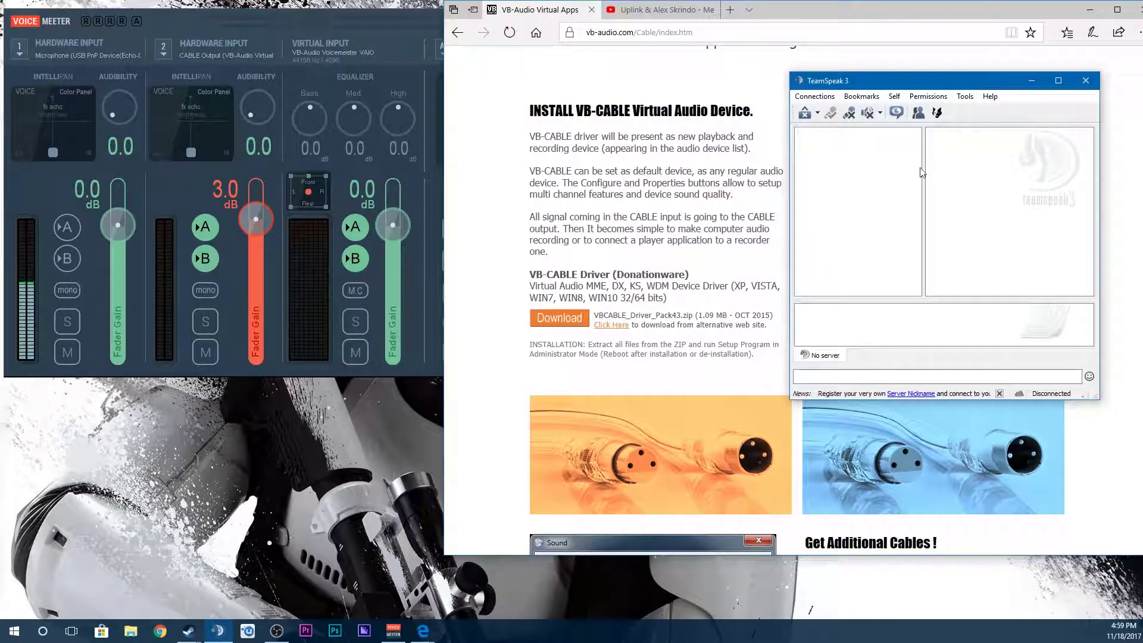
pyautogui.click(1085, 80)
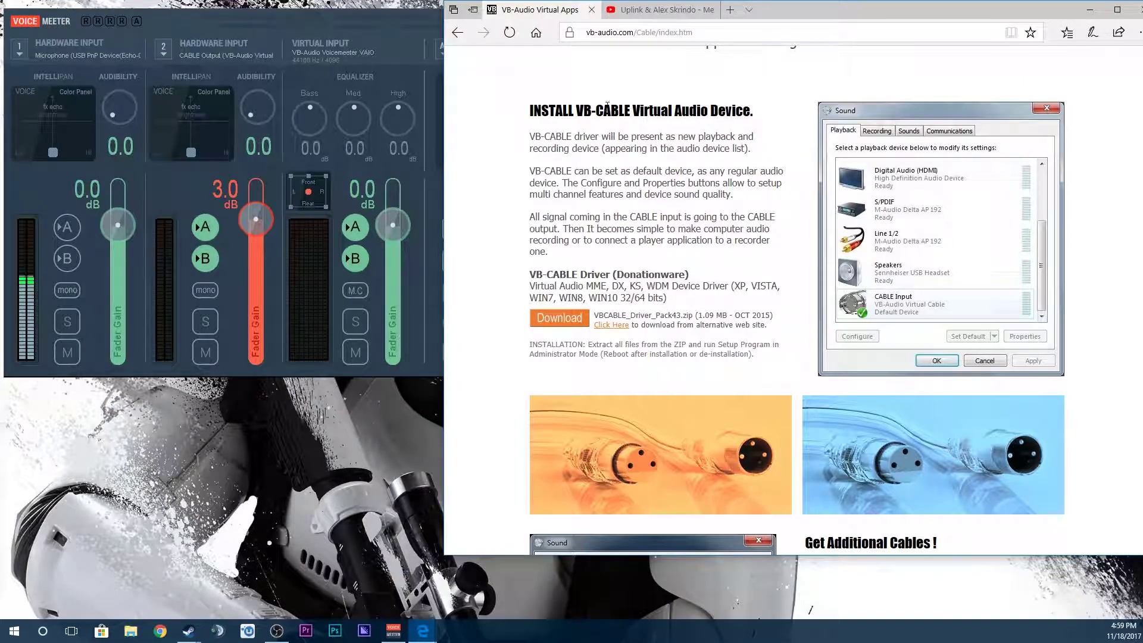
# Play the YouTube music video briefly to check desktop audio in Voicemeeter, pause it and minimize the browser windows
pyautogui.click(1090, 10)
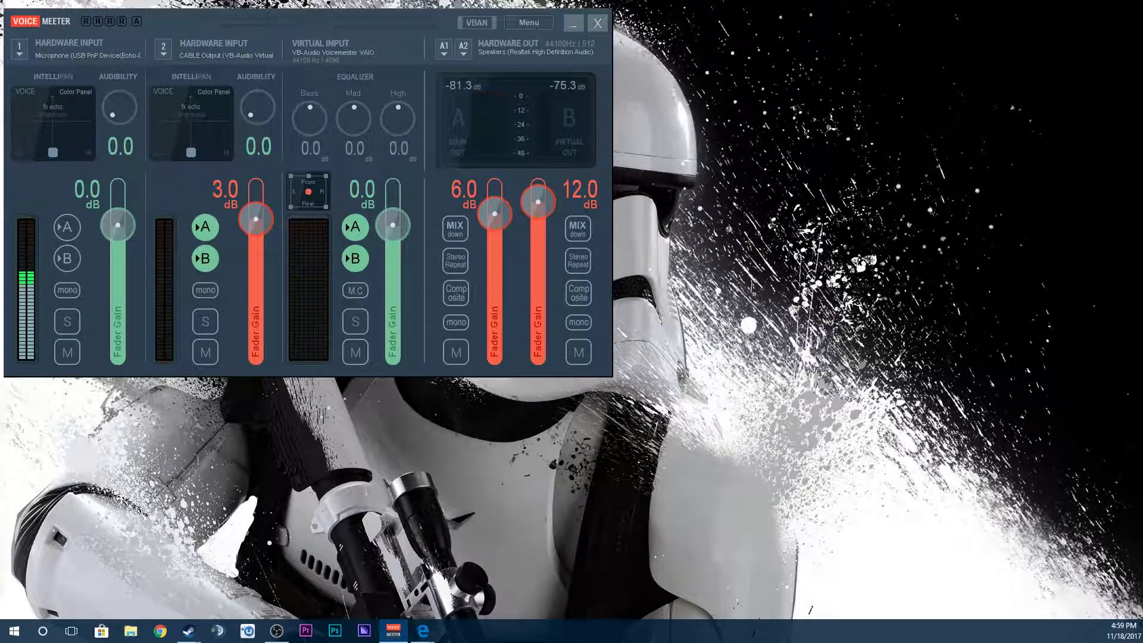
pyautogui.click(423, 630)
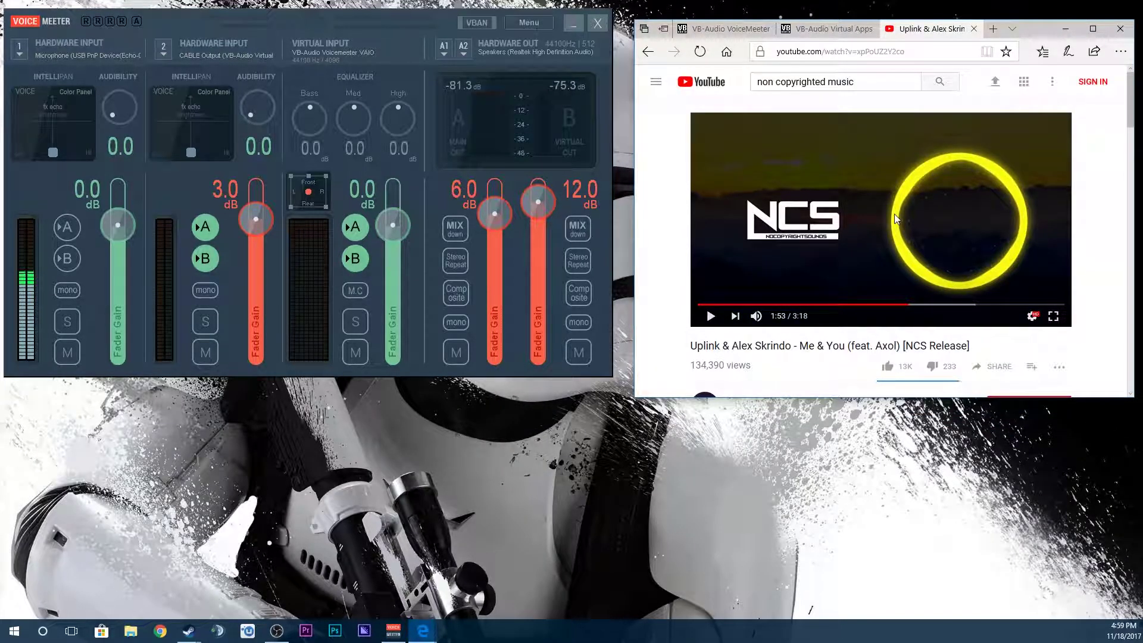
pyautogui.scroll(-1, 894, 213)
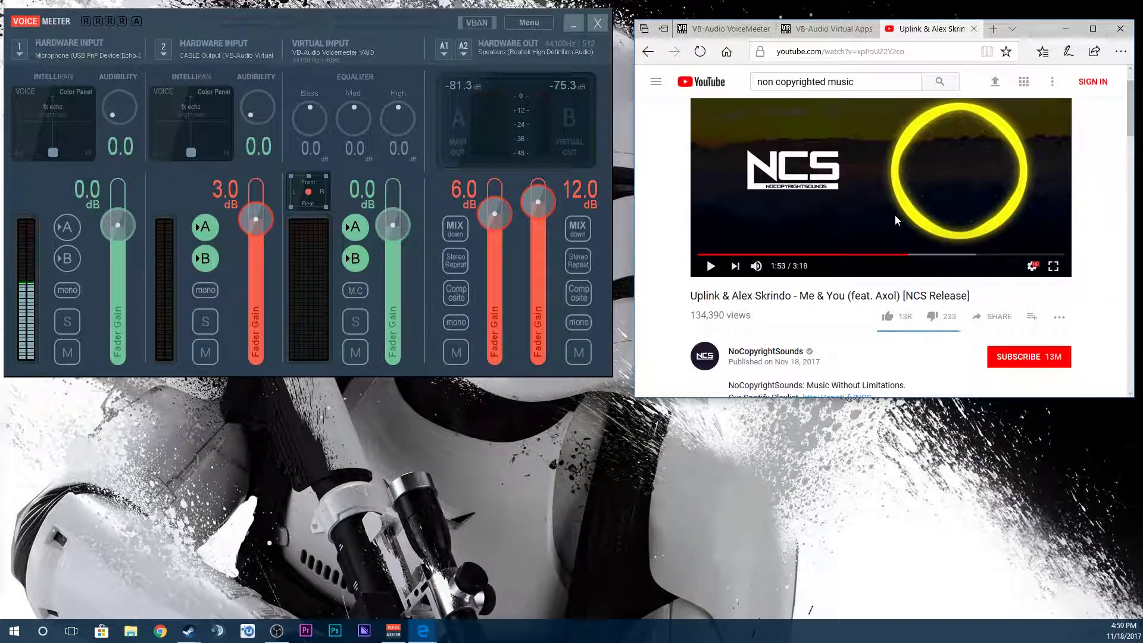
pyautogui.moveTo(759, 271)
pyautogui.click(711, 266)
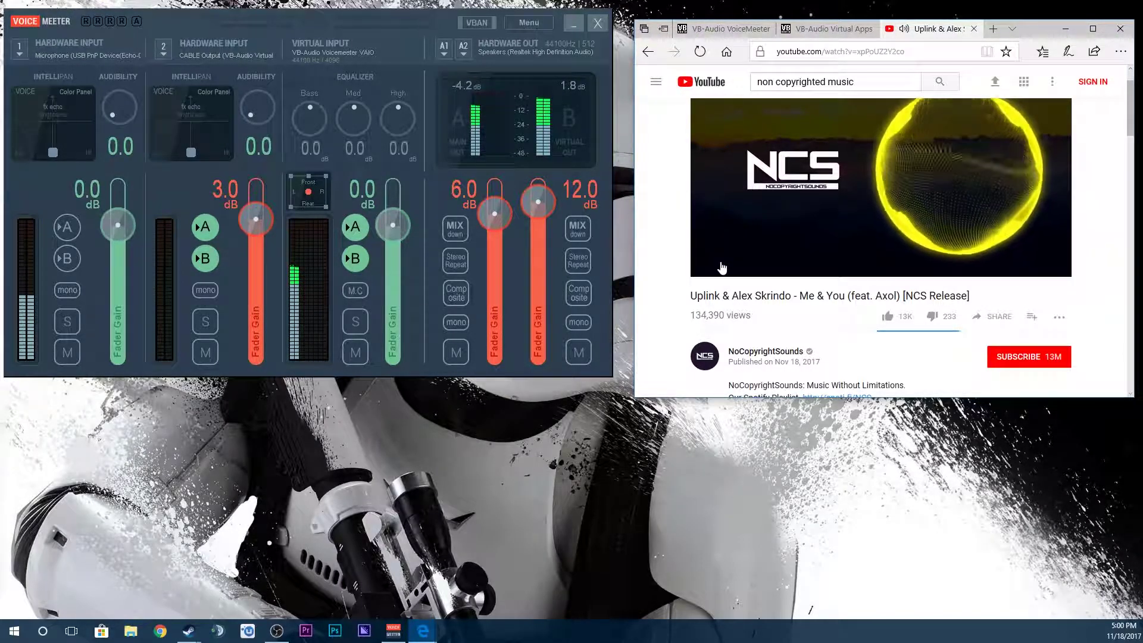
pyautogui.click(709, 267)
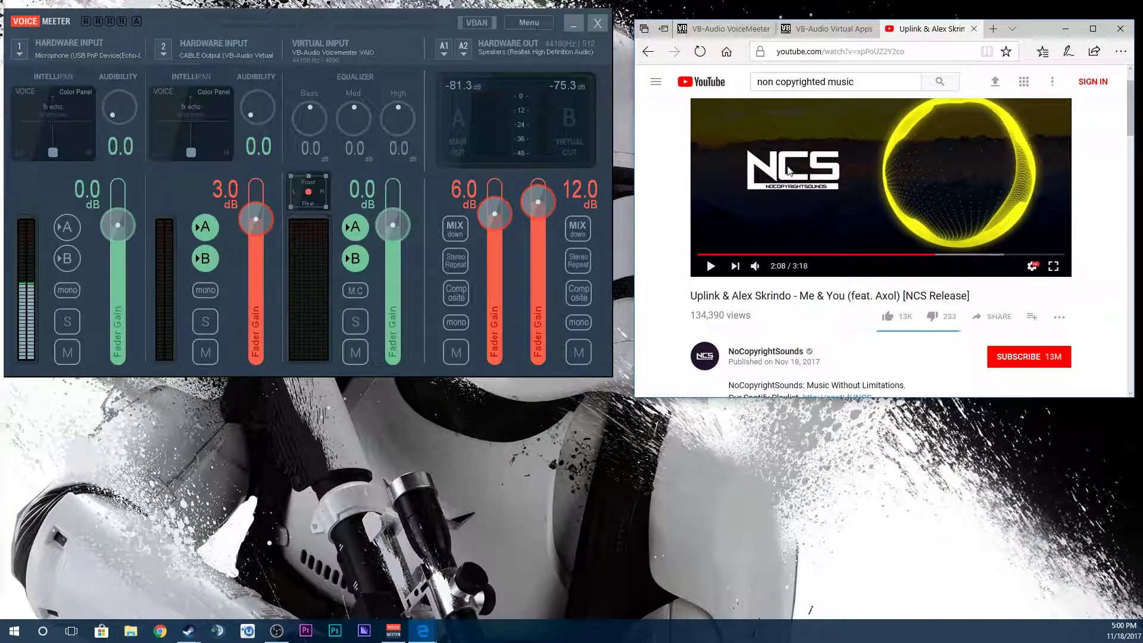
pyautogui.click(1069, 31)
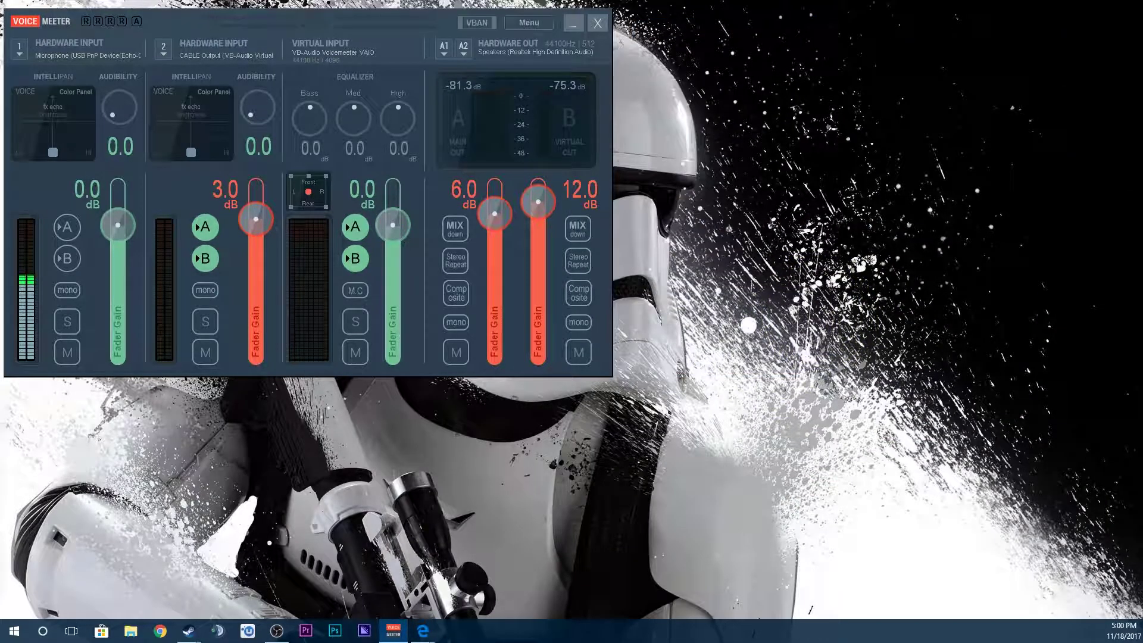
# Switch to OBS, move its window beside Voicemeeter, and review the desktop and mic/auxiliary devices in the audio settings
pyautogui.click(276, 631)
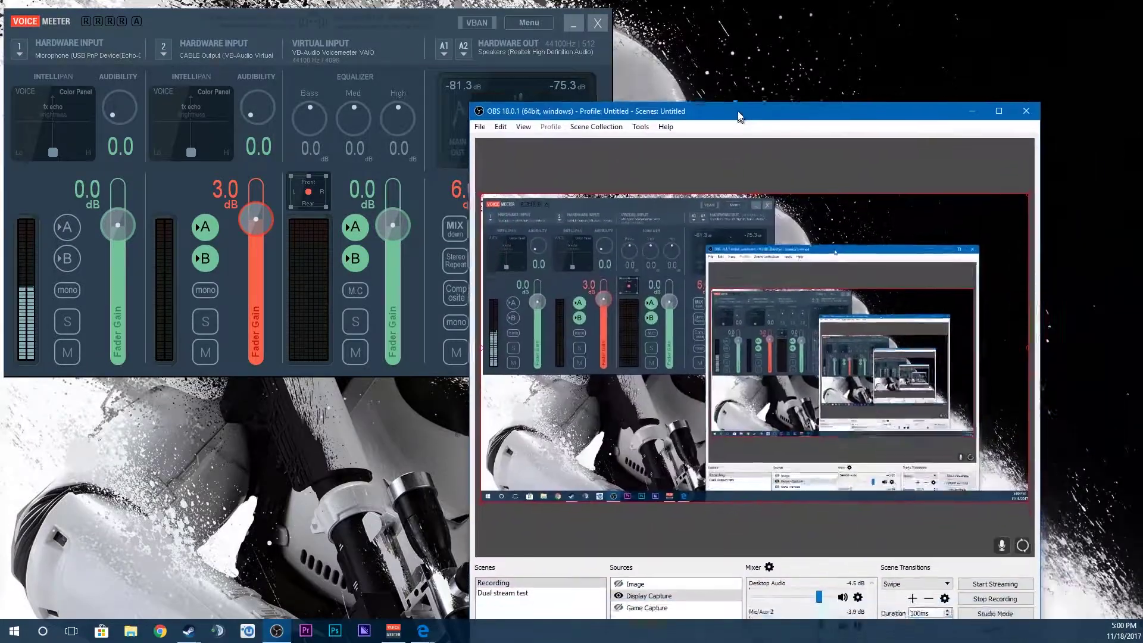
pyautogui.moveTo(739, 116); pyautogui.dragTo(819, 13)
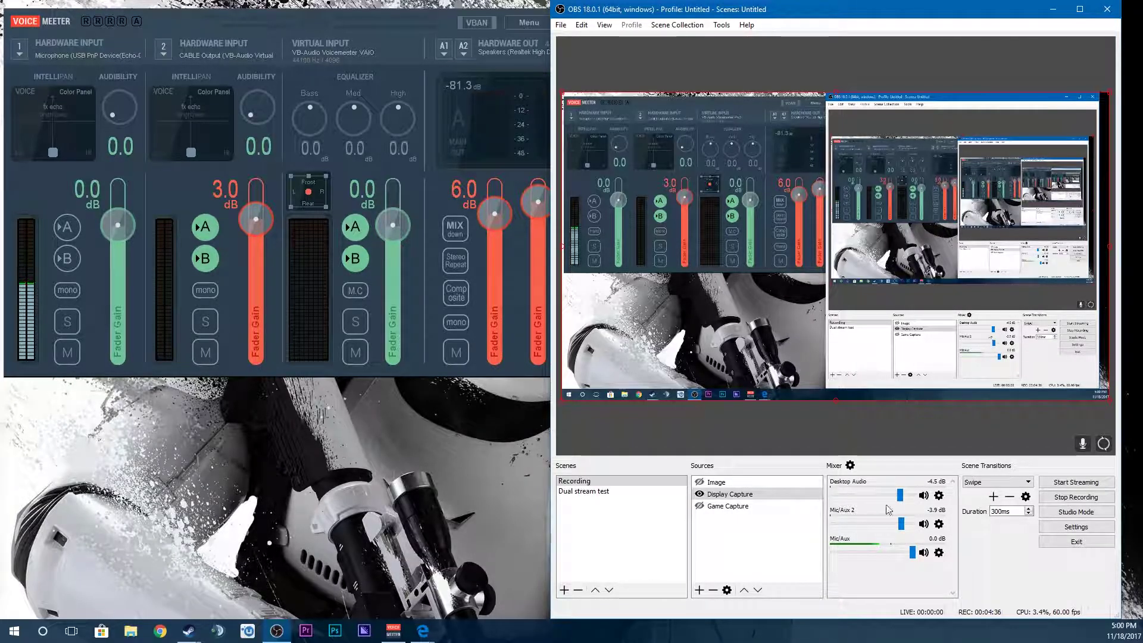
pyautogui.click(1081, 528)
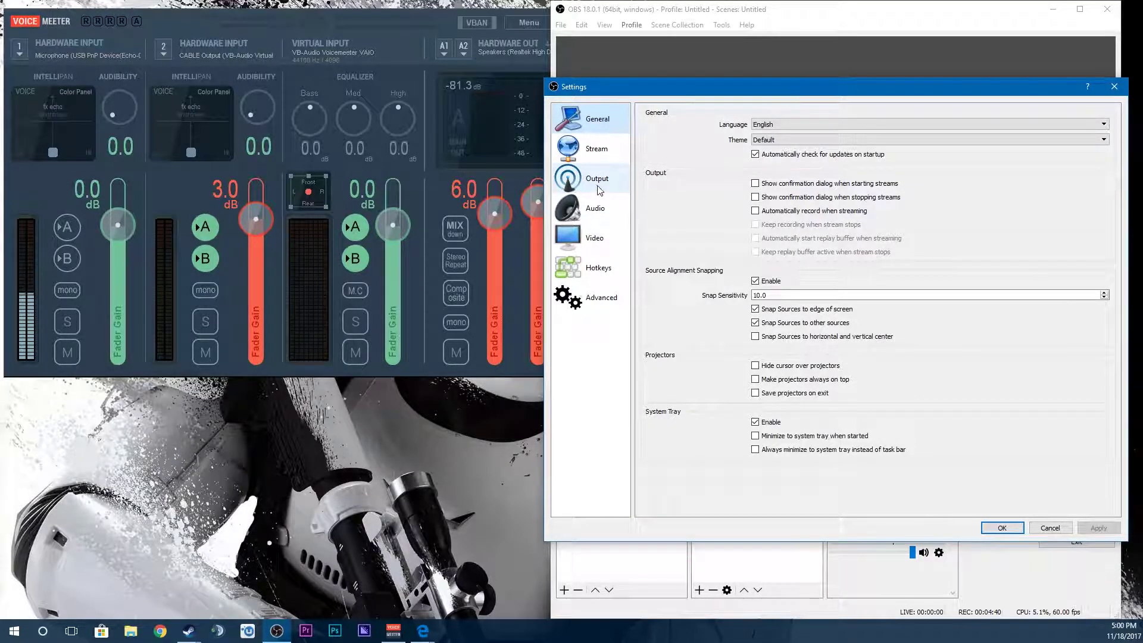
pyautogui.click(607, 216)
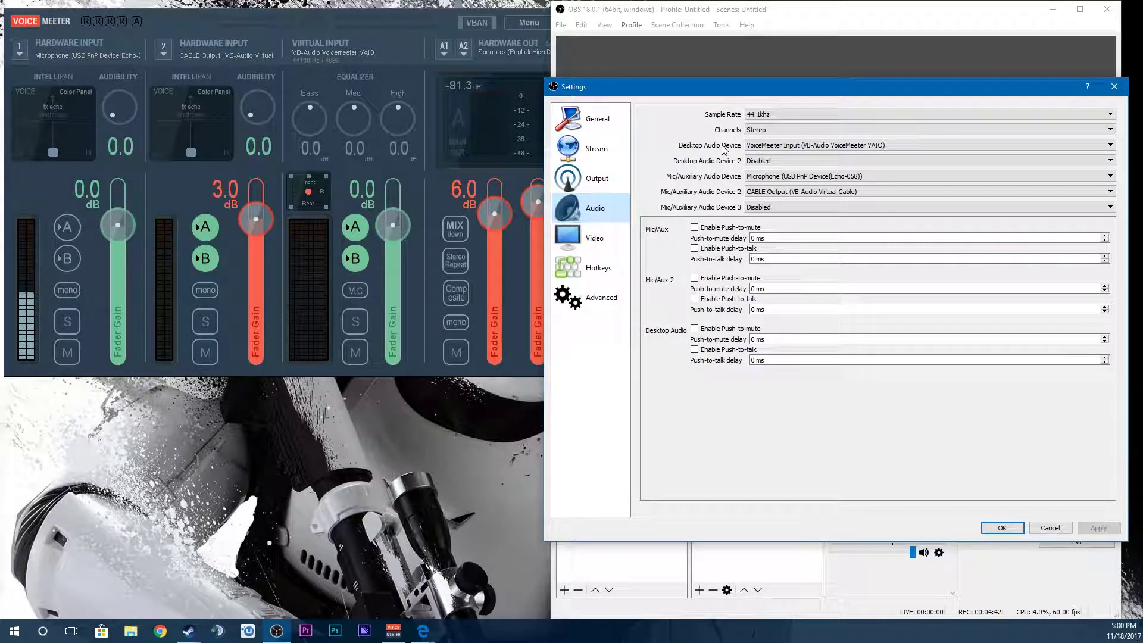
pyautogui.click(766, 147)
pyautogui.click(767, 149)
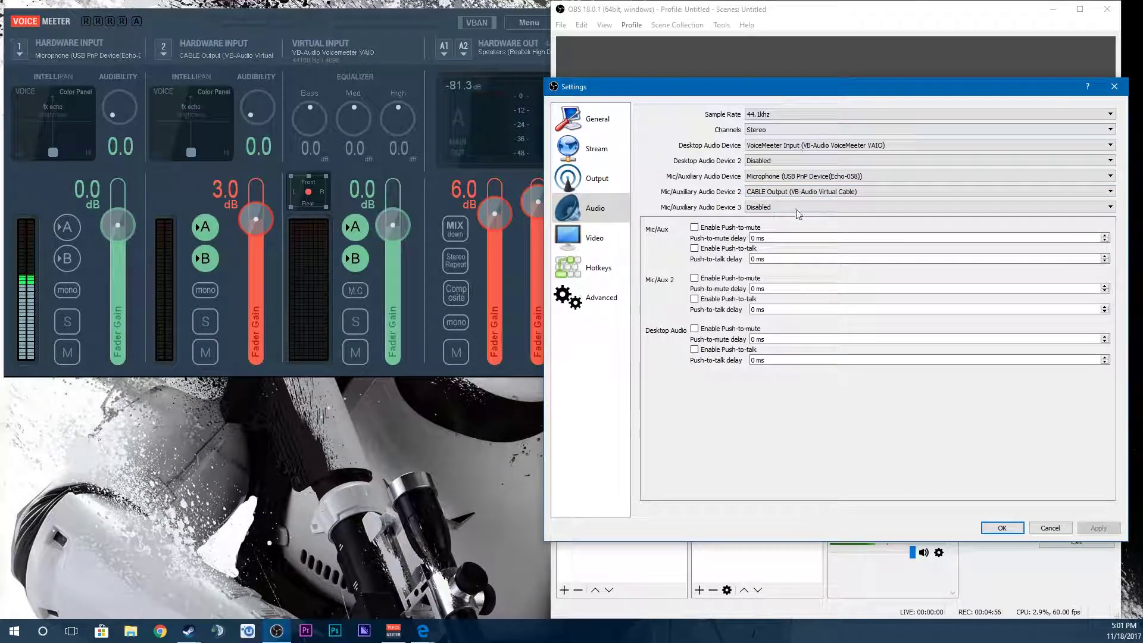
pyautogui.click(599, 125)
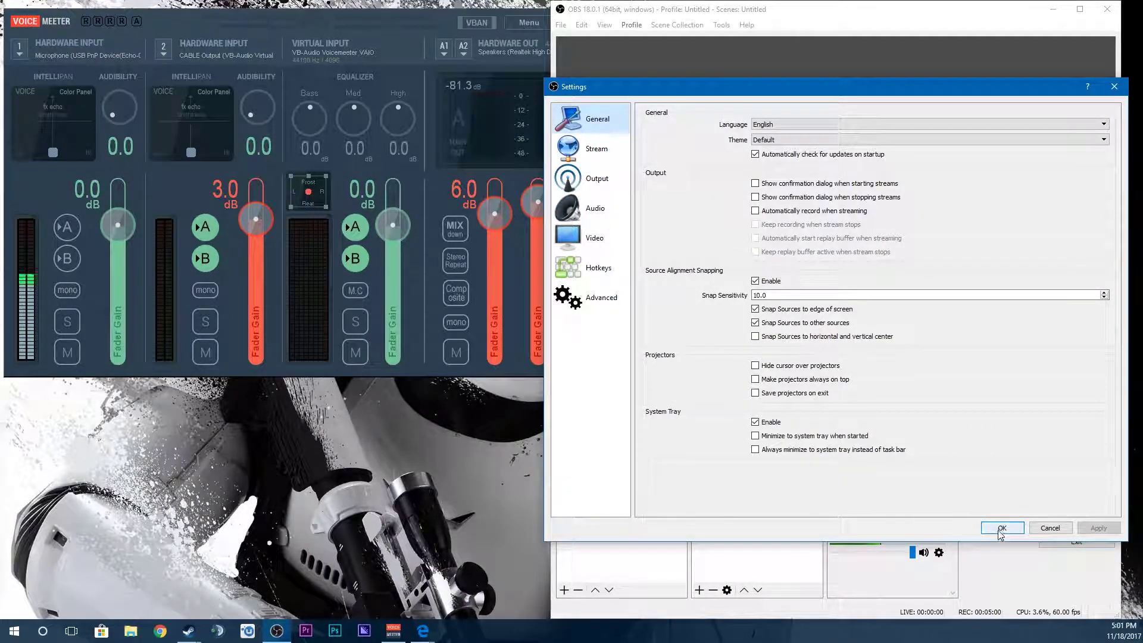
pyautogui.click(1036, 530)
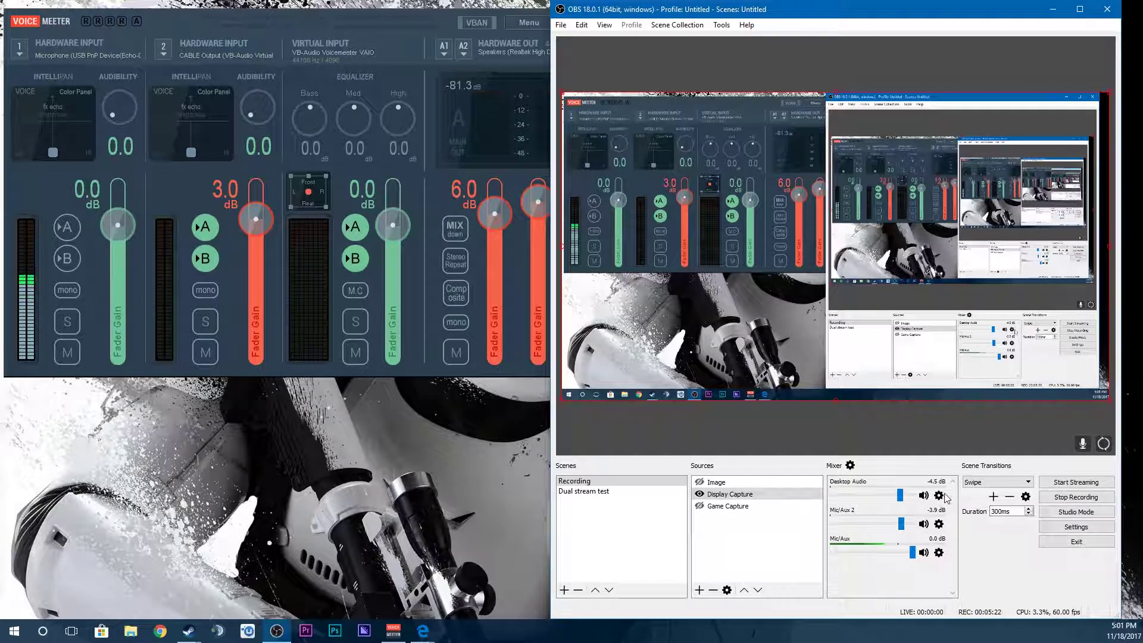
# Review each source's track assignments in the advanced audio properties and the audio tracks enabled in the recording output settings
pyautogui.click(850, 467)
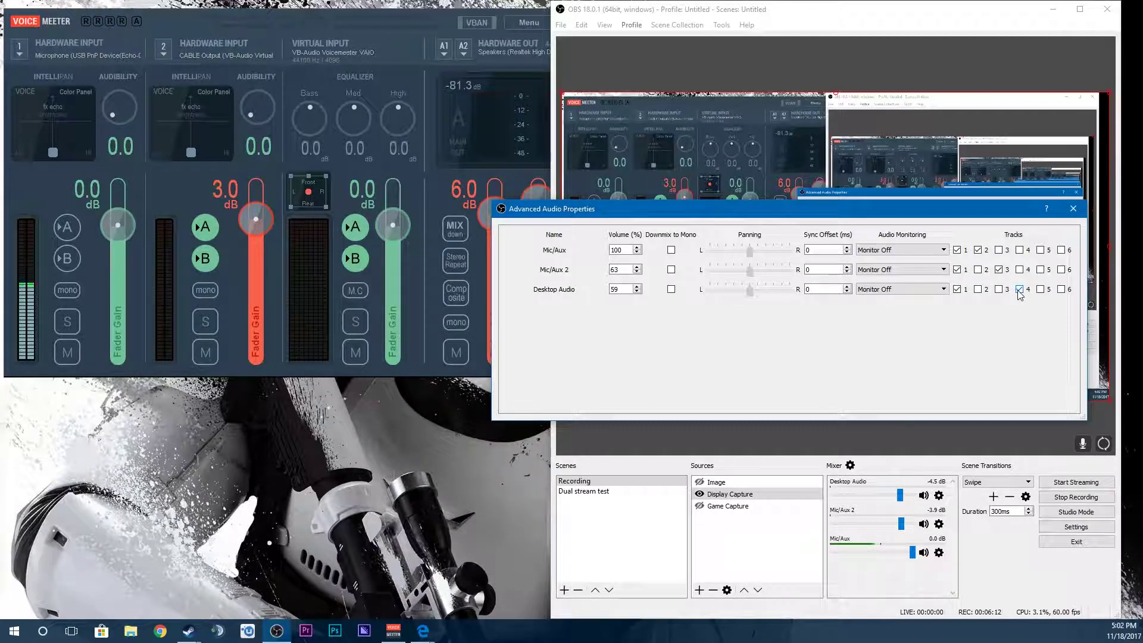
pyautogui.click(1073, 208)
pyautogui.click(1076, 526)
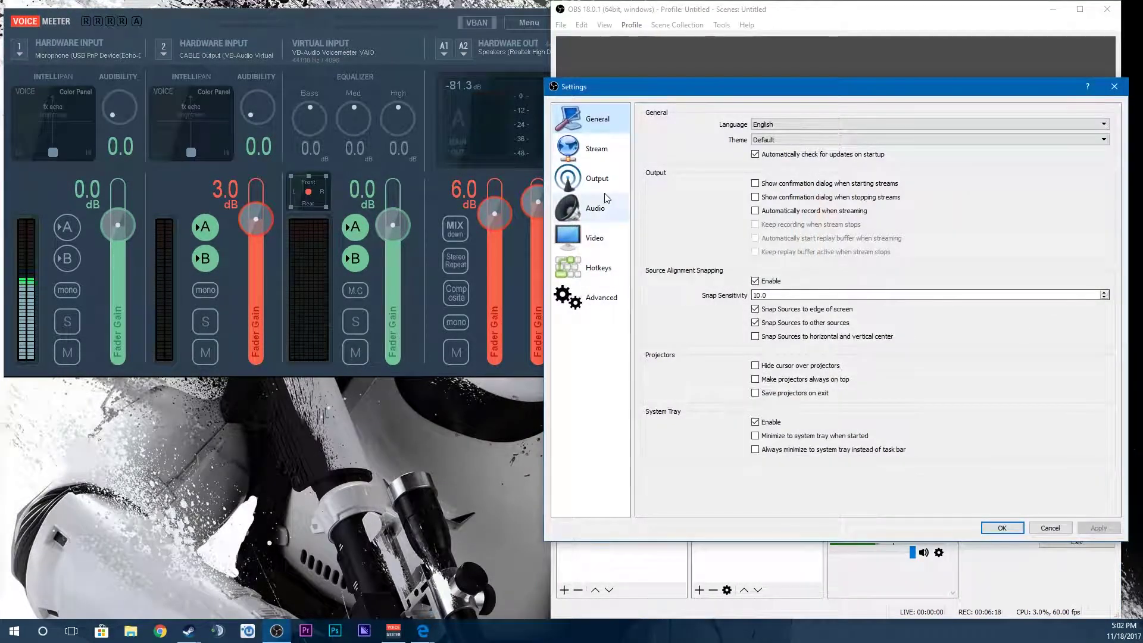
pyautogui.click(602, 182)
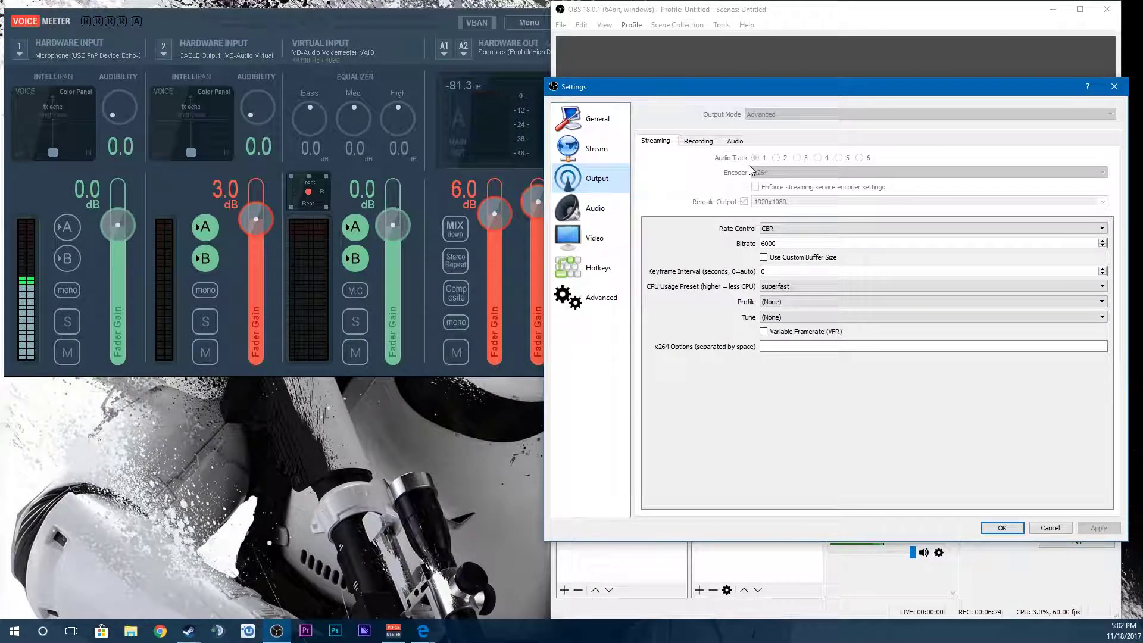
pyautogui.click(698, 141)
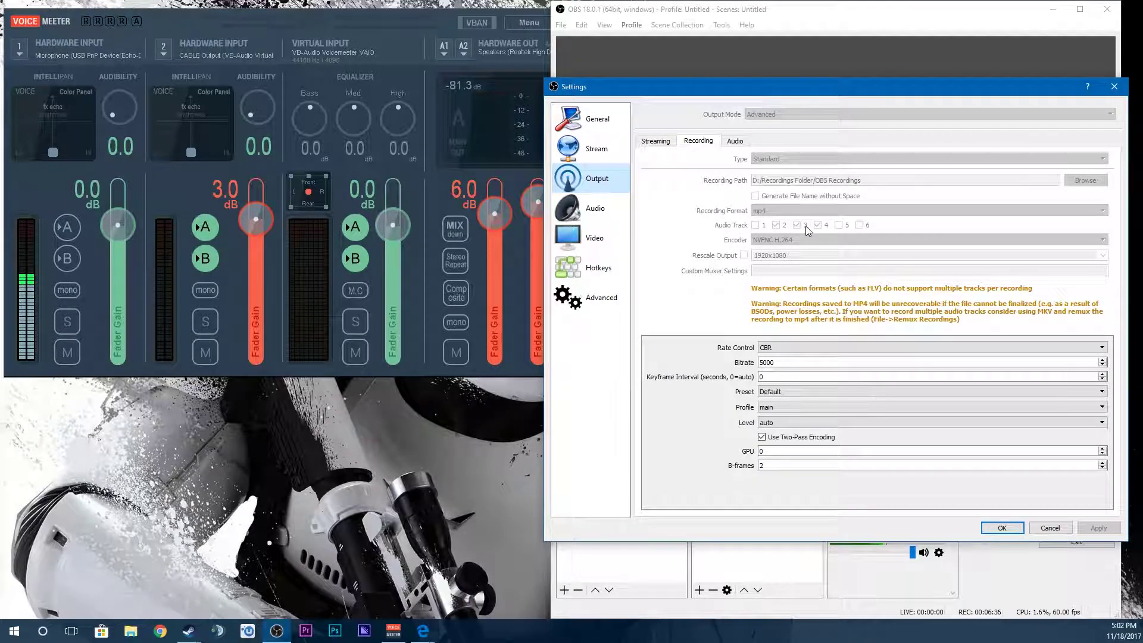
pyautogui.click(1006, 528)
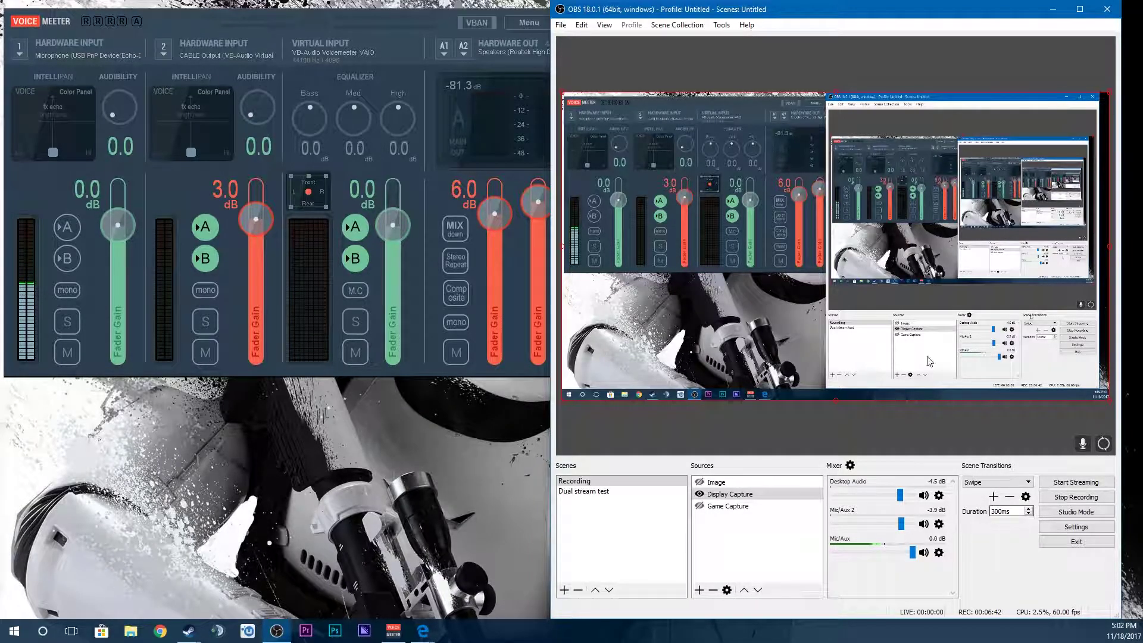
# Bring Voicemeeter to the front, look through its menu options, and minimize its window
pyautogui.click(397, 42)
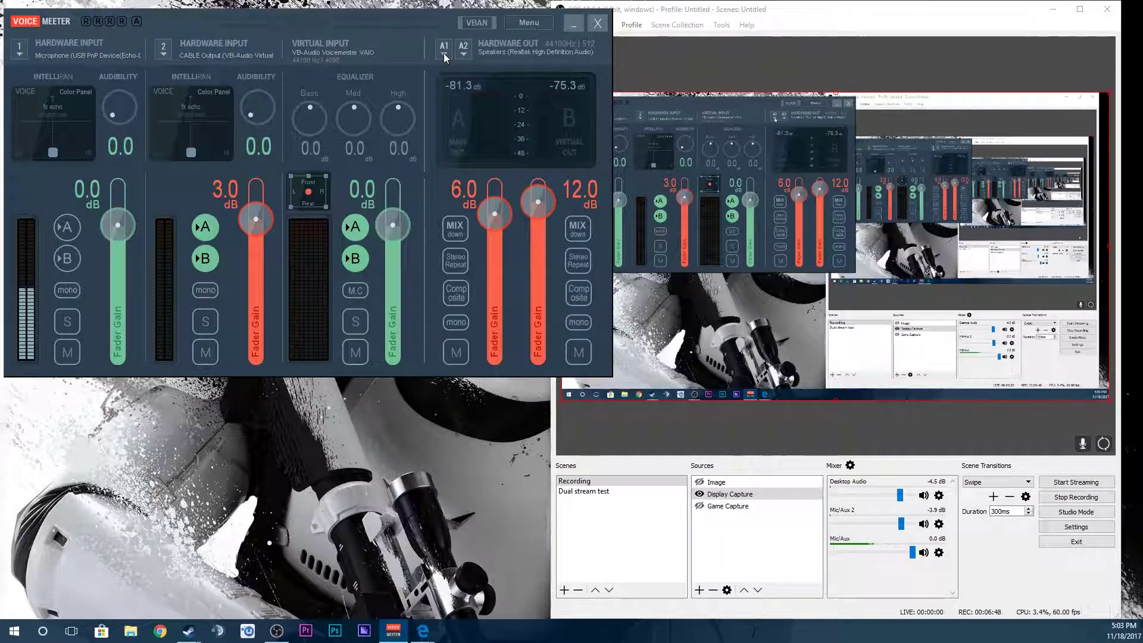
pyautogui.click(529, 25)
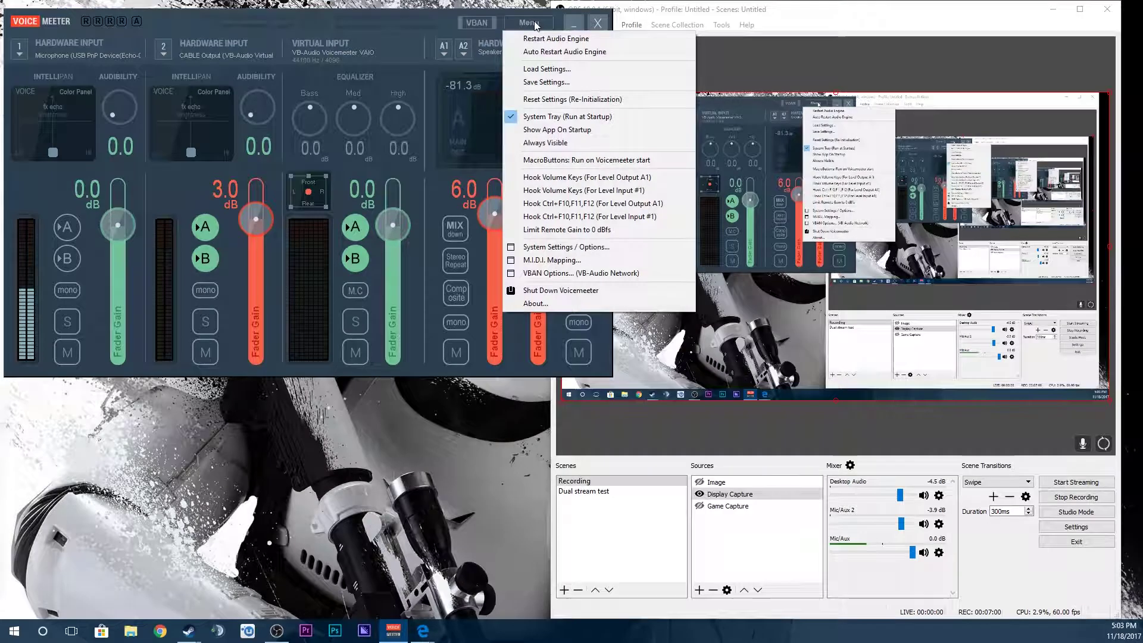
pyautogui.click(399, 40)
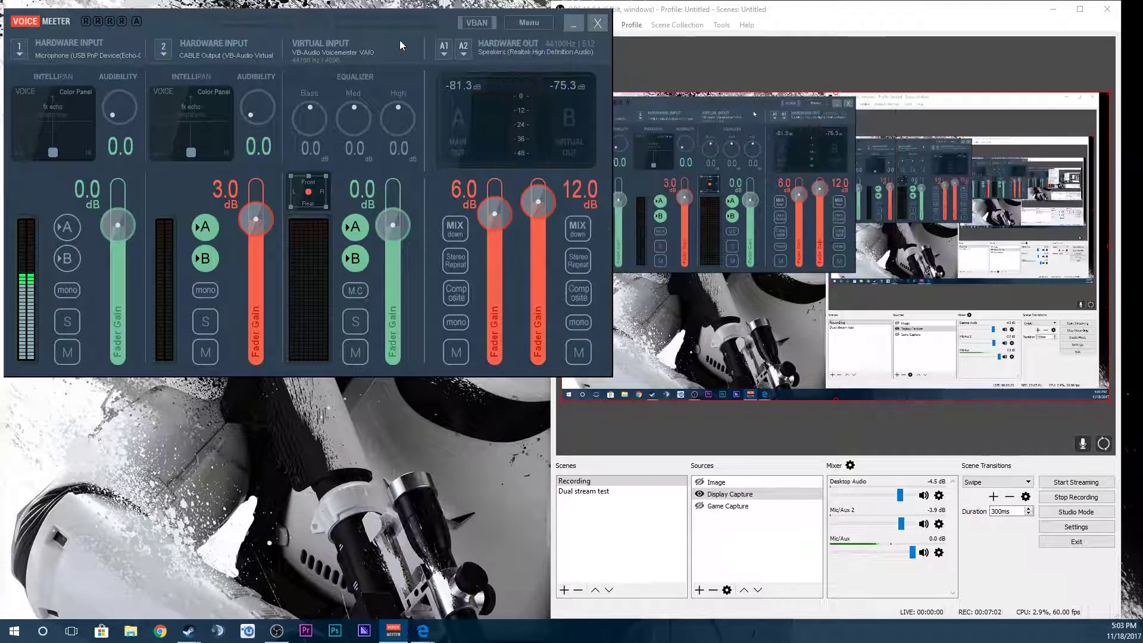
pyautogui.click(573, 24)
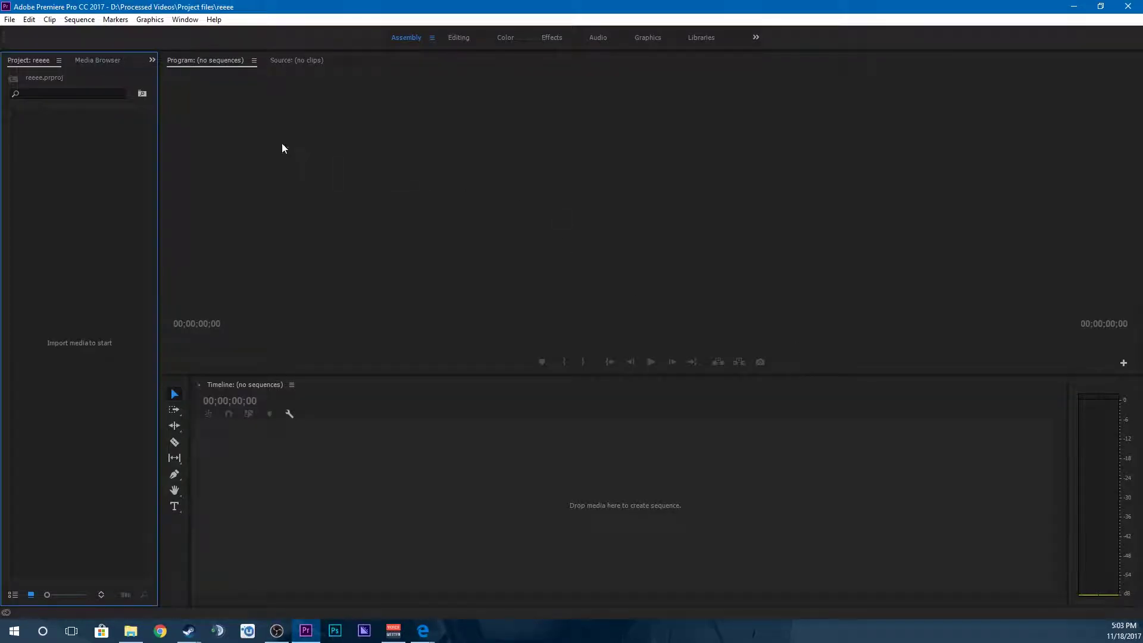
pyautogui.click(452, 37)
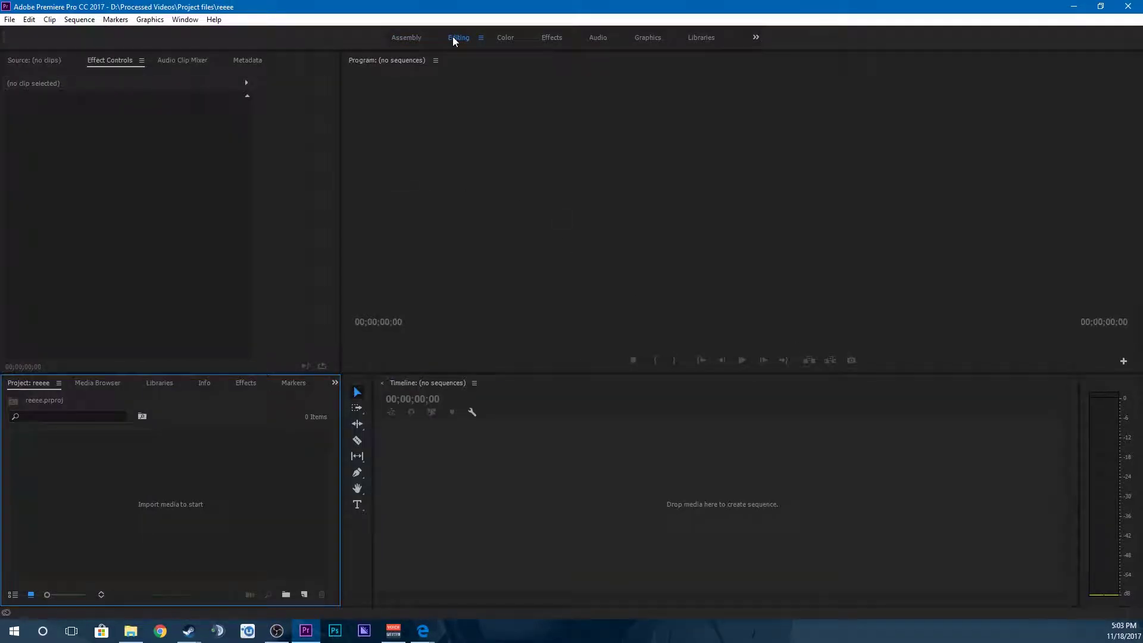
pyautogui.moveTo(1142, 322); pyautogui.dragTo(440, 476)
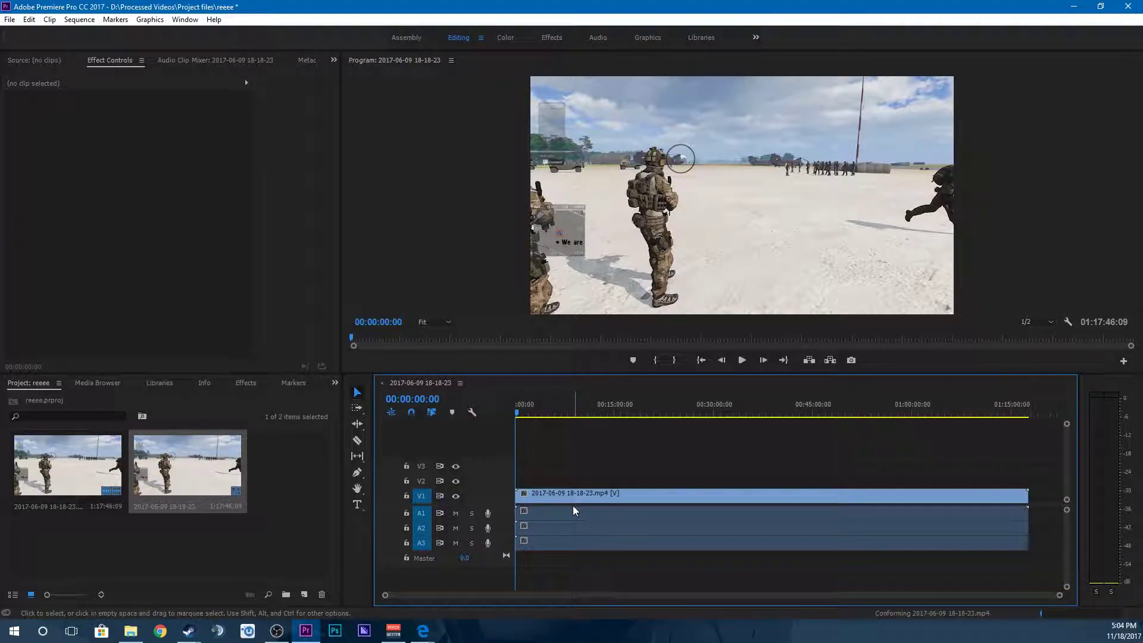
# Unlink the recording's video from its three audio tracks and select the audio clip on A3 by itself
pyautogui.click(571, 521)
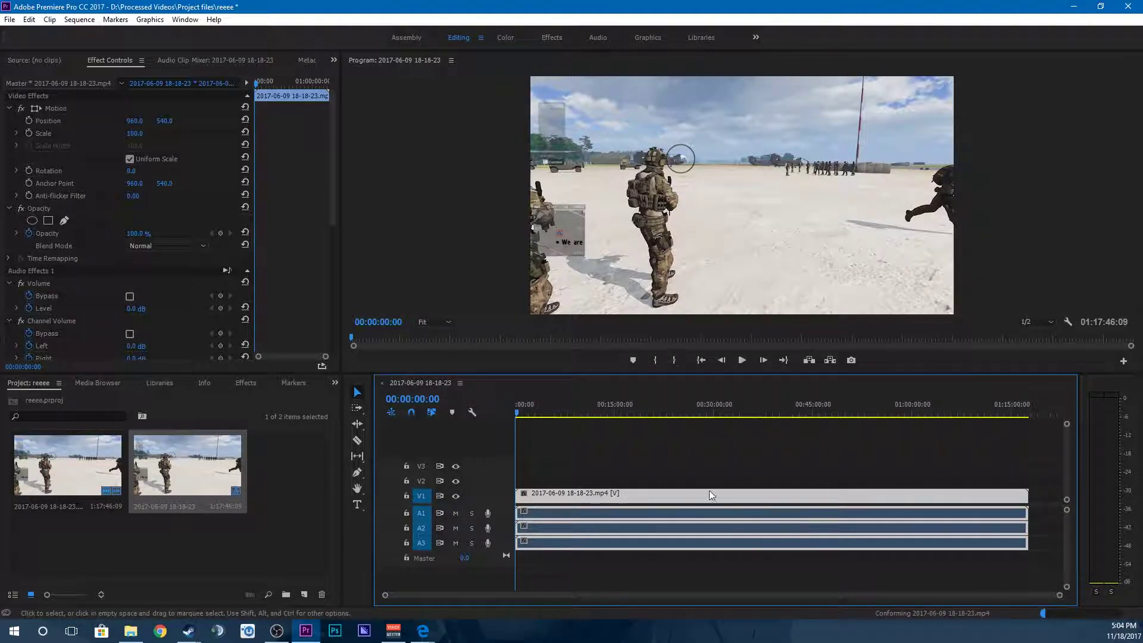
pyautogui.rightClick(611, 497)
pyautogui.click(643, 229)
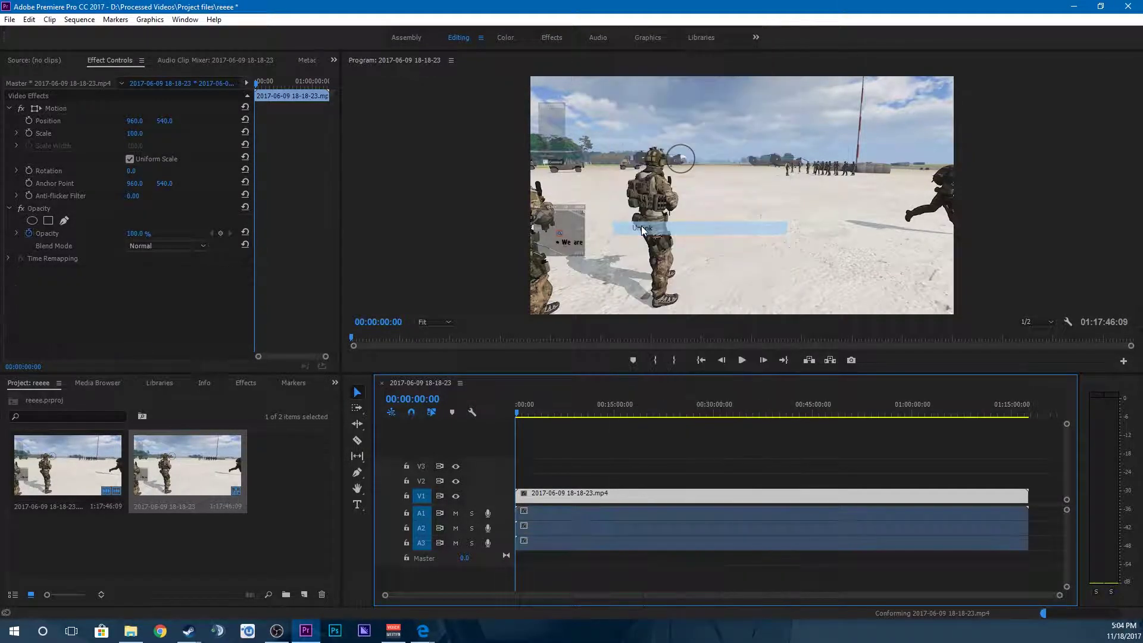
pyautogui.moveTo(597, 497); pyautogui.dragTo(576, 546)
# Cut out a short segment of the A3 audio clip just past the 15-minute mark with the Razor tool and delete it
pyautogui.click(357, 441)
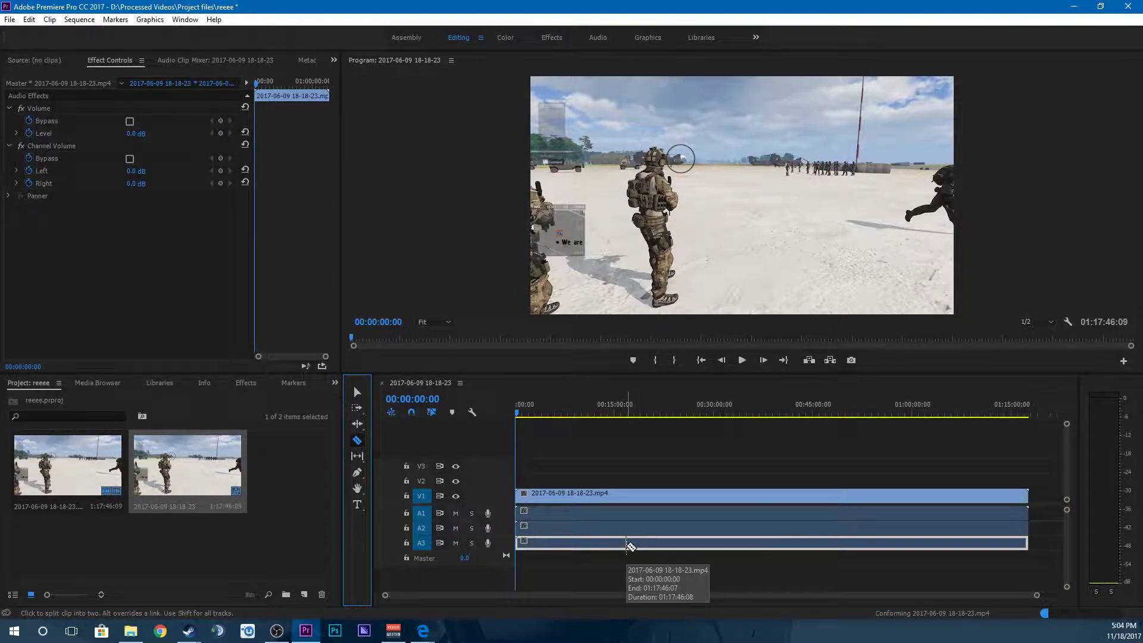
pyautogui.click(628, 545)
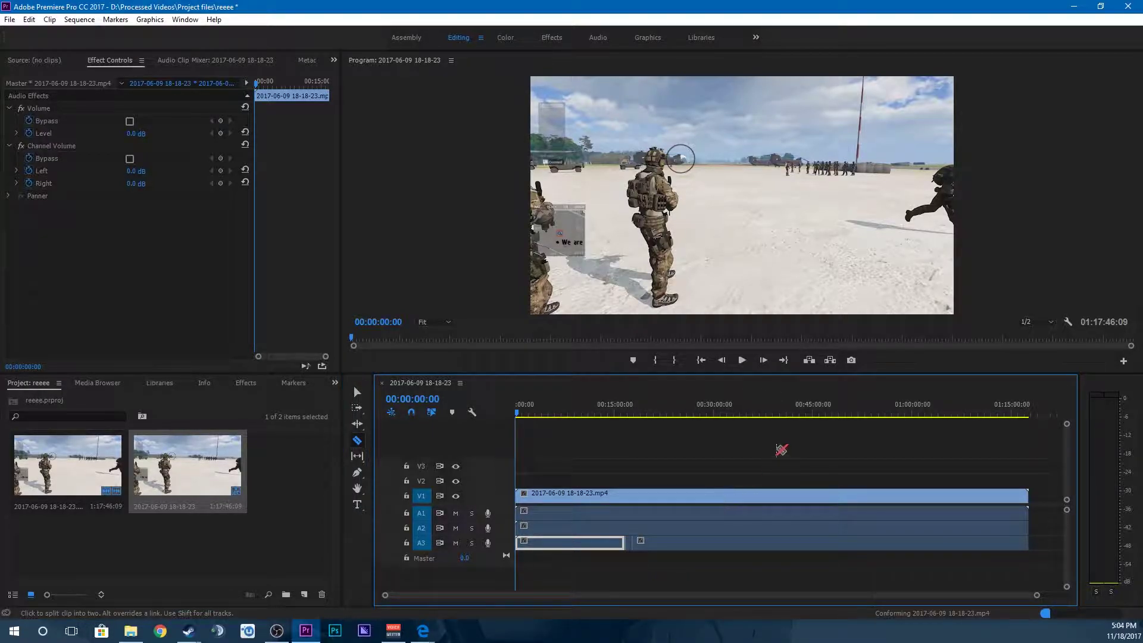
pyautogui.click(357, 392)
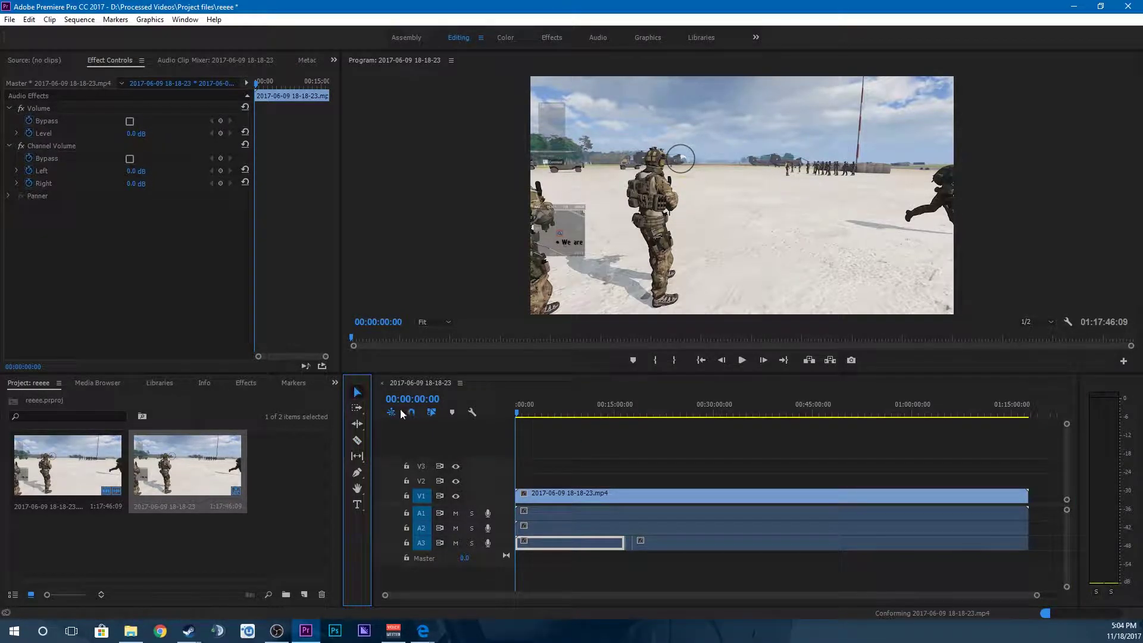
pyautogui.click(626, 543)
pyautogui.press('Delete')
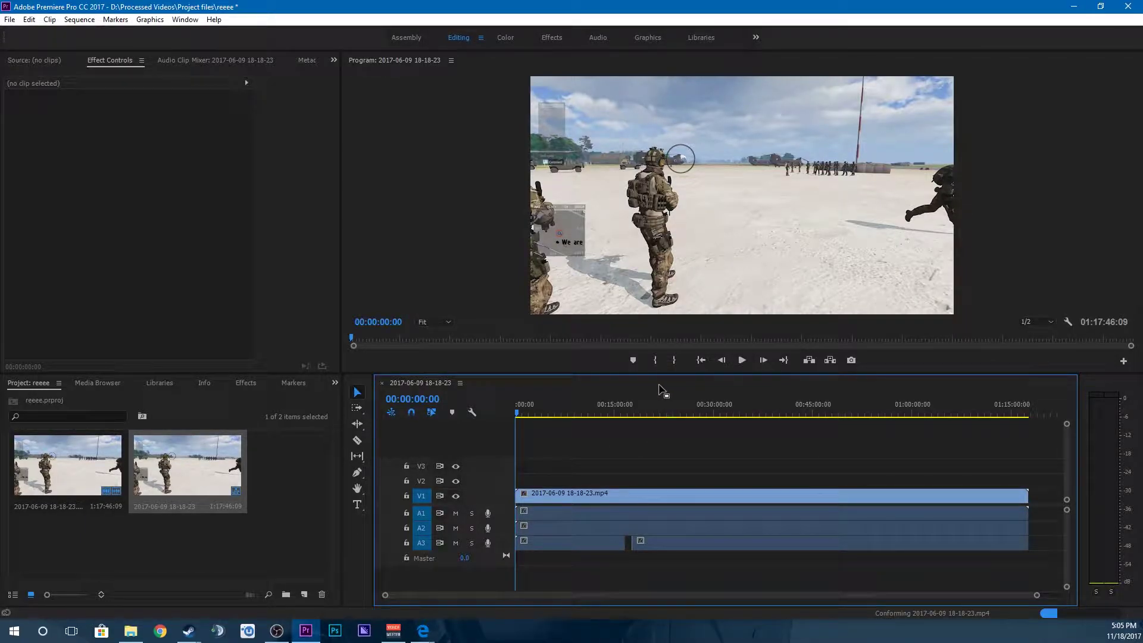
# Close Premiere Pro without saving the changes to the project
pyautogui.click(1120, 12)
pyautogui.click(571, 326)
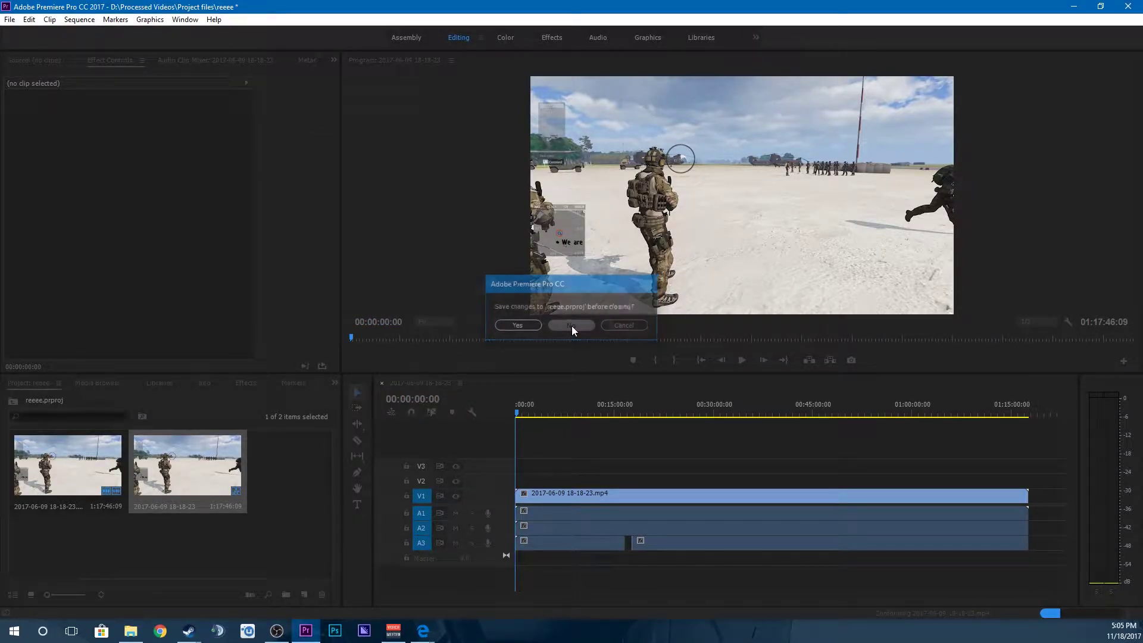